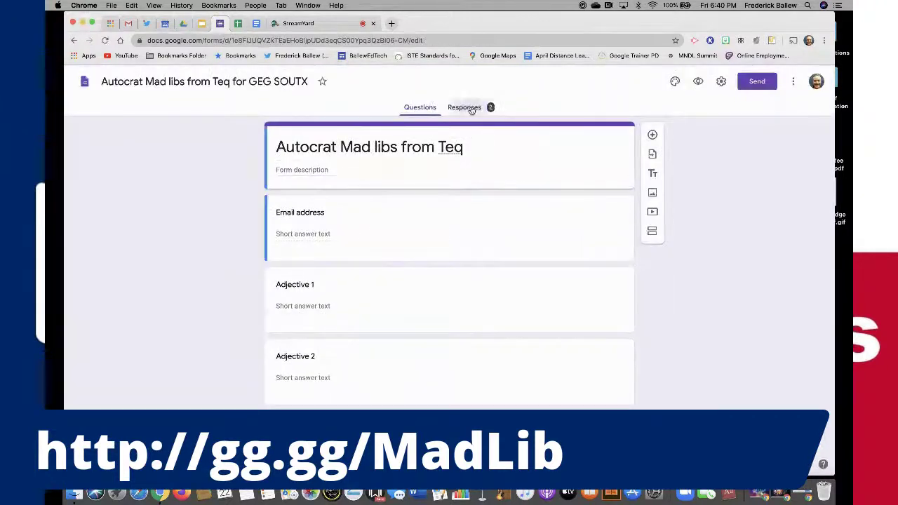
Review the form's submitted responses and the columns of its linked response spreadsheet.
{"action": "left_click", "coordinate": [466, 107]}
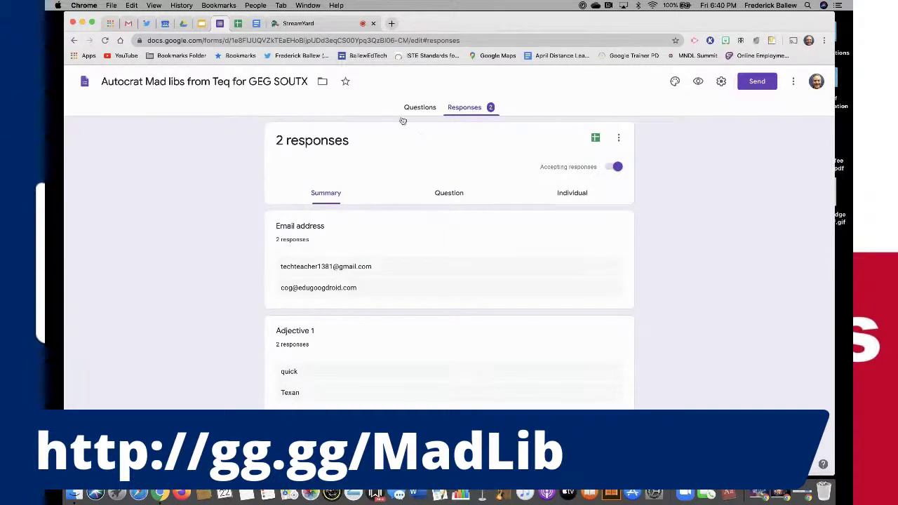
{"action": "left_click", "coordinate": [238, 25]}
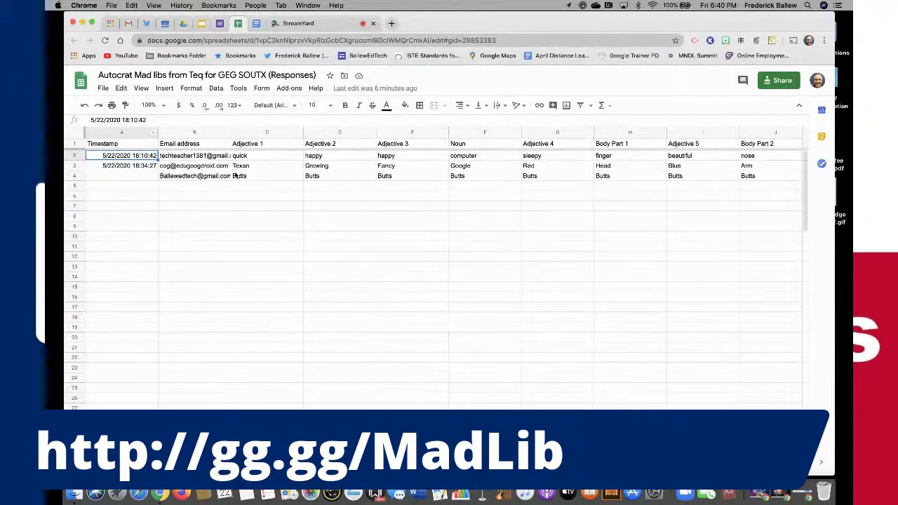
{"action": "scroll", "coordinate": [498, 187], "scroll_direction": "right", "scroll_amount": 10}
{"action": "scroll", "coordinate": [440, 187], "scroll_direction": "left", "scroll_amount": 10}
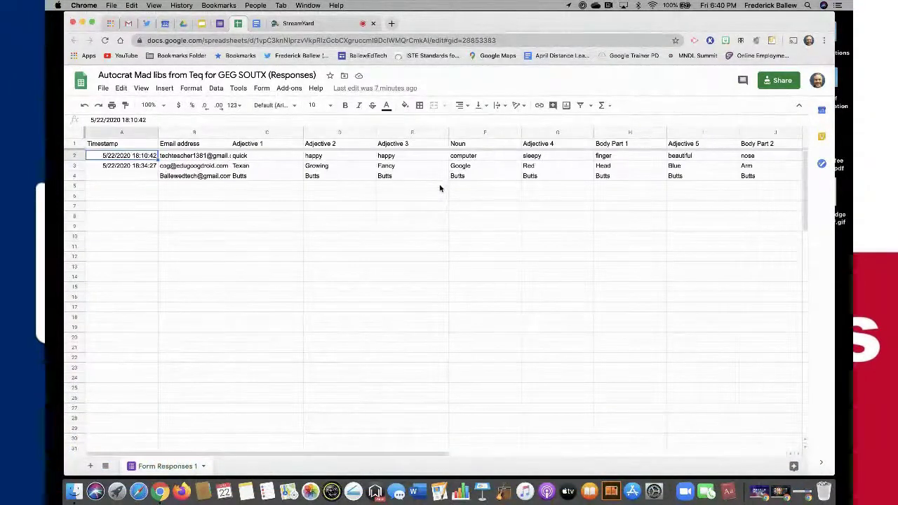
{"action": "left_click", "coordinate": [219, 24]}
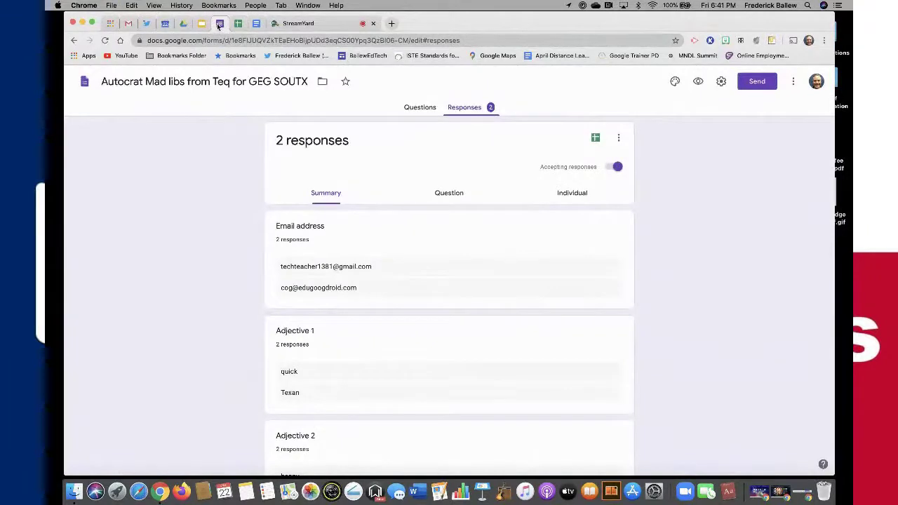
Open the AutoCrat add-on in the response spreadsheet and start a new merge job.
{"action": "left_click", "coordinate": [235, 24]}
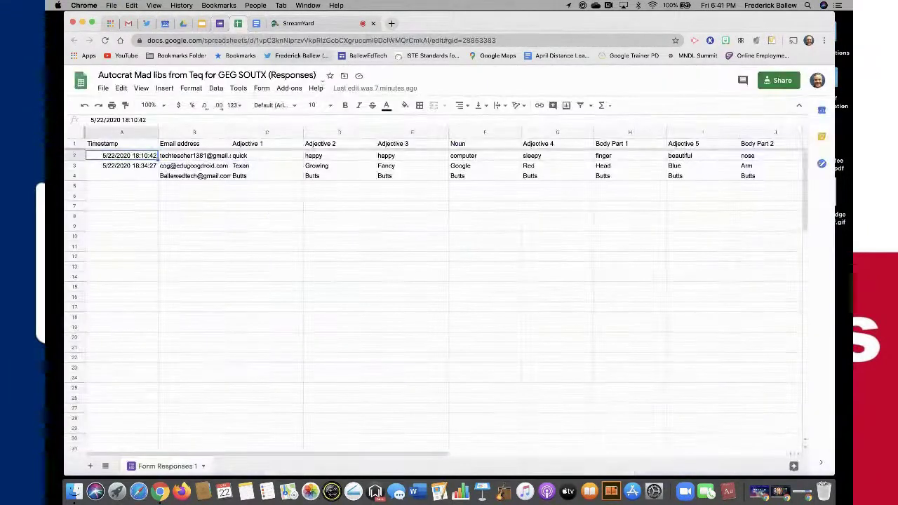
{"action": "left_click", "coordinate": [283, 90]}
{"action": "mouse_move", "coordinate": [295, 130]}
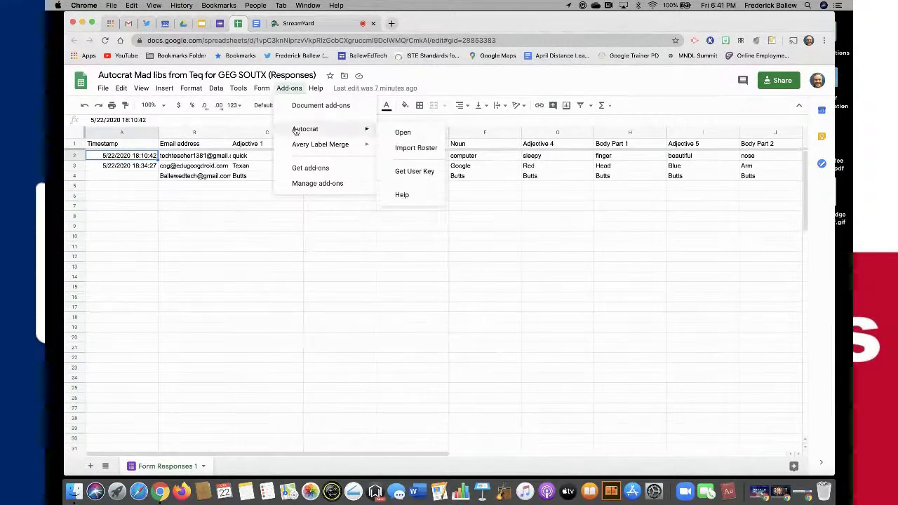
{"action": "left_click", "coordinate": [397, 132]}
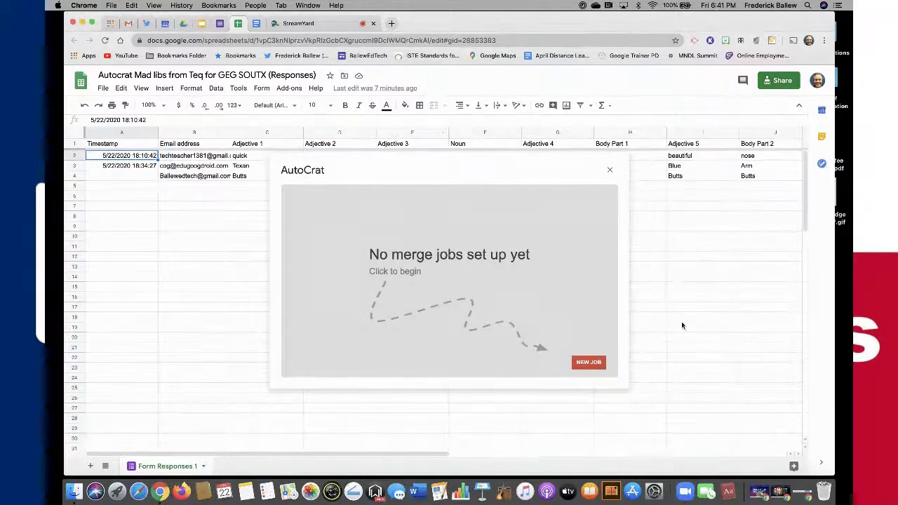
{"action": "left_click", "coordinate": [592, 365]}
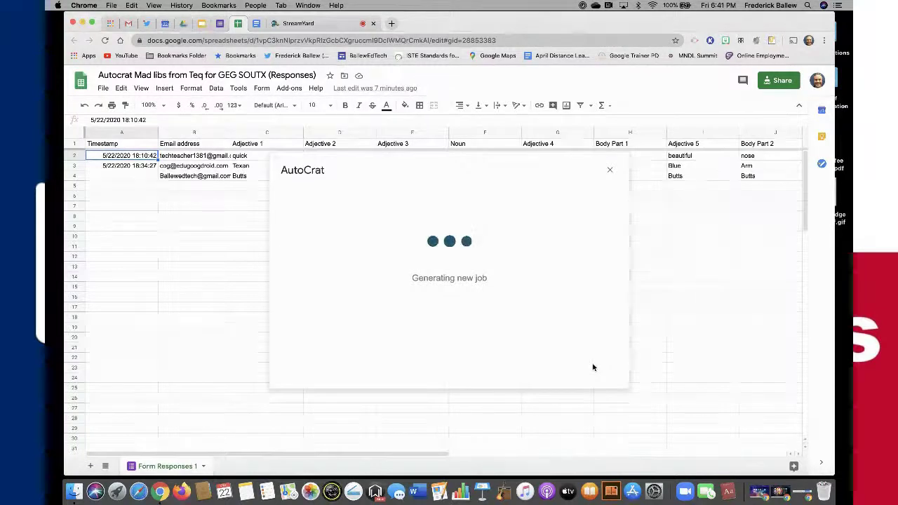
Name the merge job "GEG SOUTX demo" and use "AutoCrat Mad Libs from Teq Template for GEG SOUTX" as its template.
{"action": "left_click", "coordinate": [355, 230]}
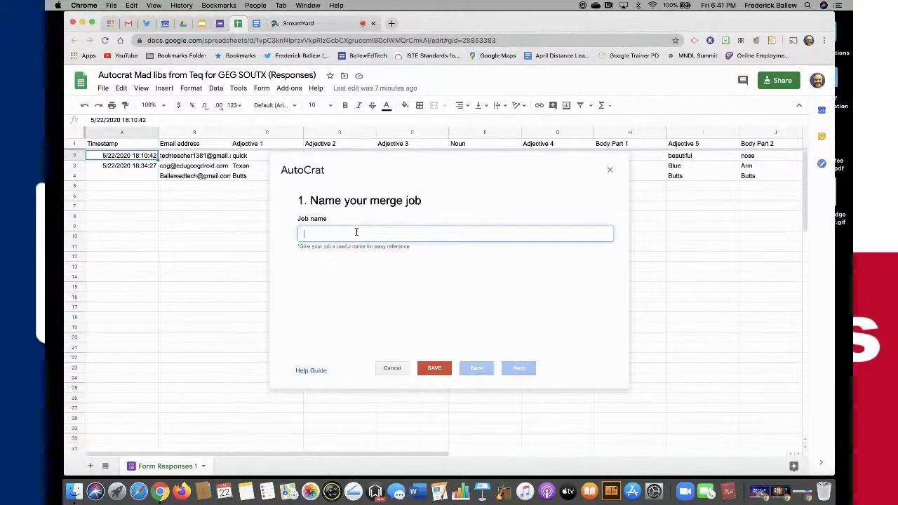
{"action": "type", "text": "GEG SOUTX"}
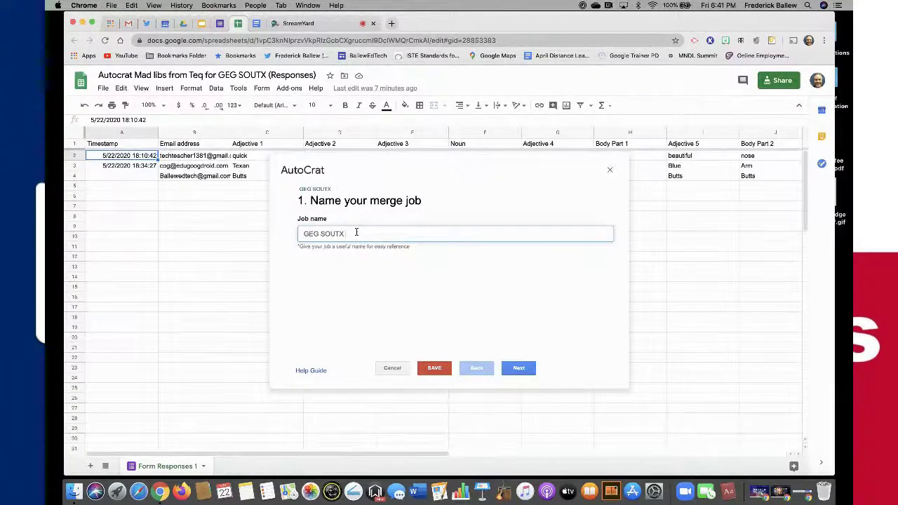
{"action": "type", "text": " demo"}
{"action": "left_click", "coordinate": [511, 371]}
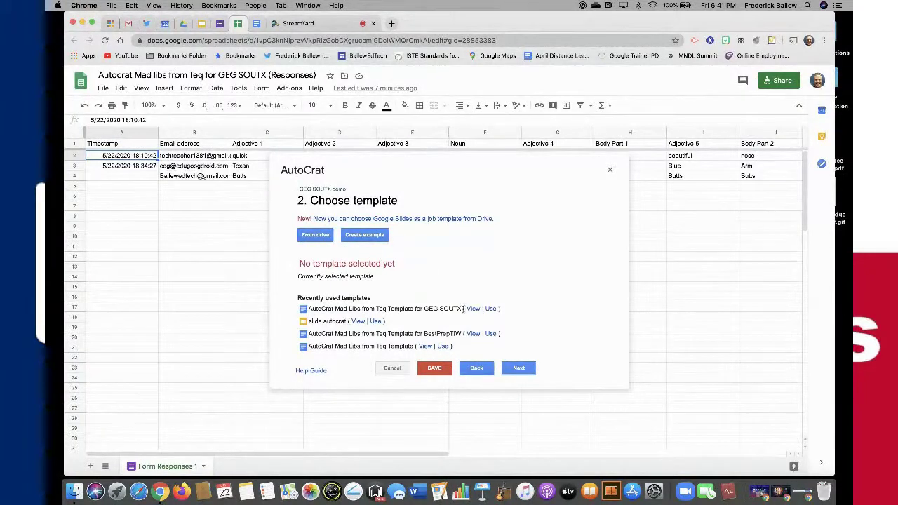
{"action": "left_click", "coordinate": [489, 309]}
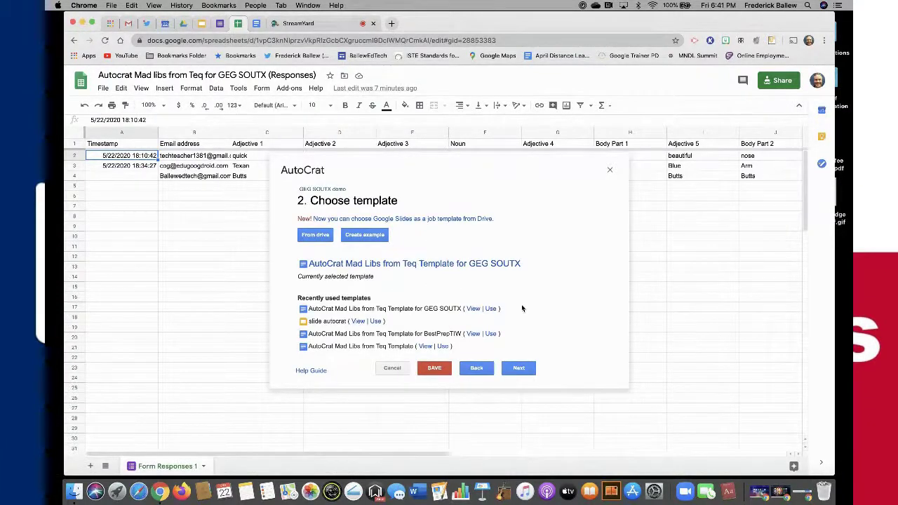
{"action": "left_click", "coordinate": [518, 368]}
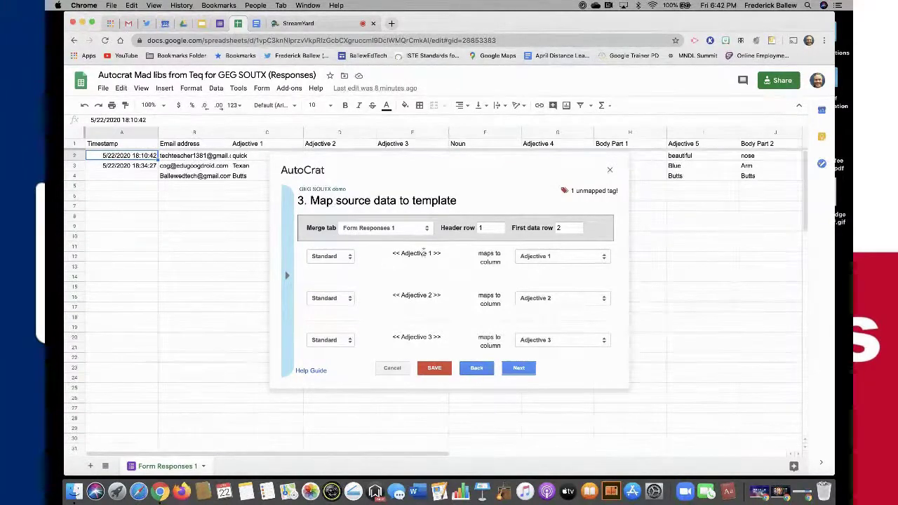
Open the GEG SOUTX Mad Libs template document from Drive and examine its merge tags, especially <<noun>>.
{"action": "left_click", "coordinate": [183, 23]}
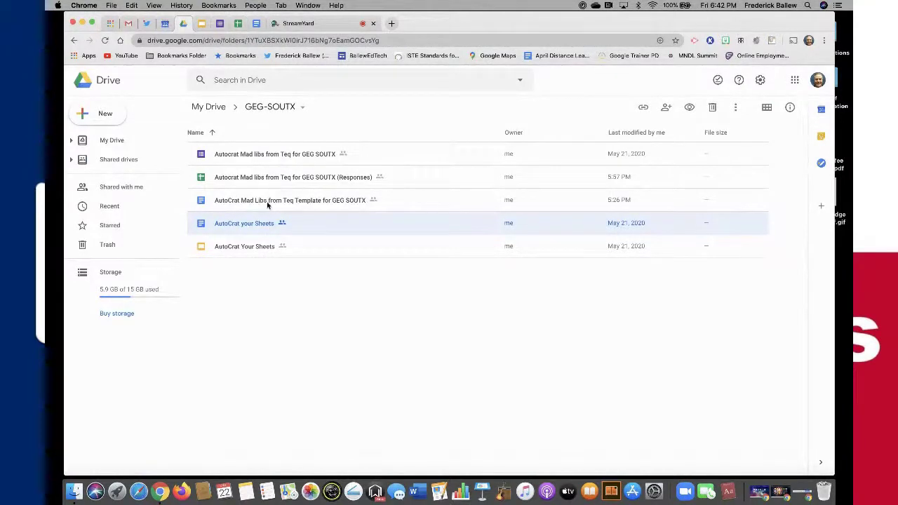
{"action": "double_click", "coordinate": [267, 204]}
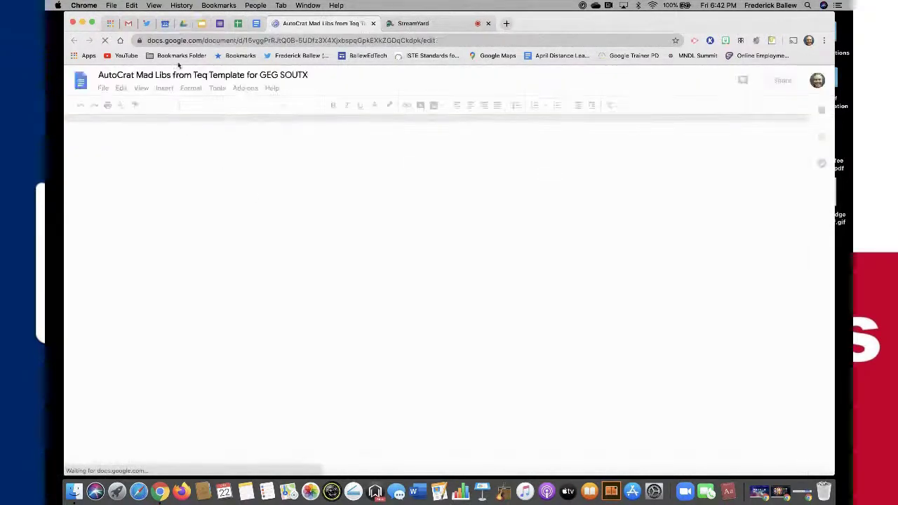
{"action": "left_click", "coordinate": [239, 23]}
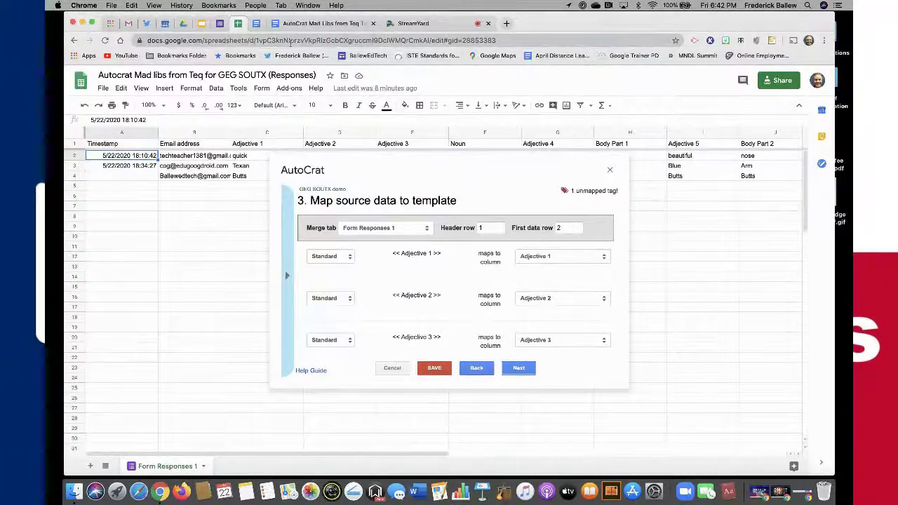
{"action": "left_click", "coordinate": [323, 23]}
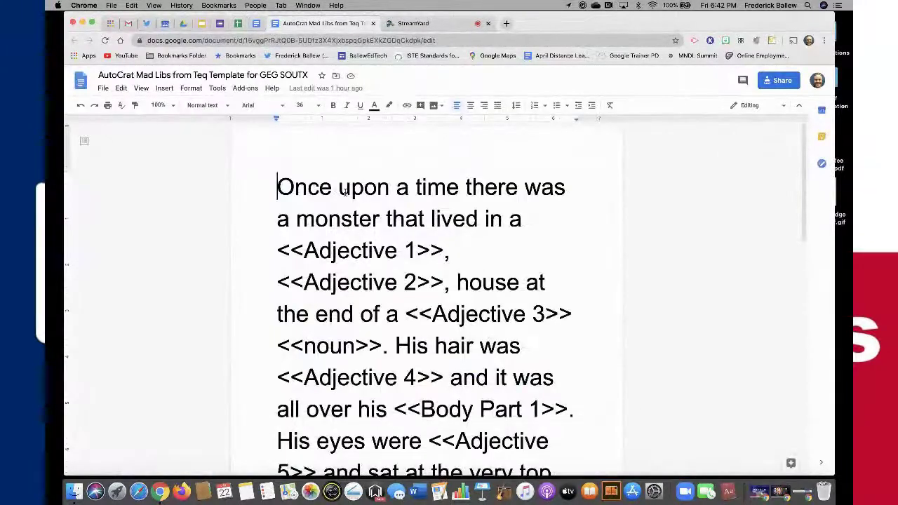
{"action": "scroll", "coordinate": [345, 191], "scroll_direction": "down", "scroll_amount": 3}
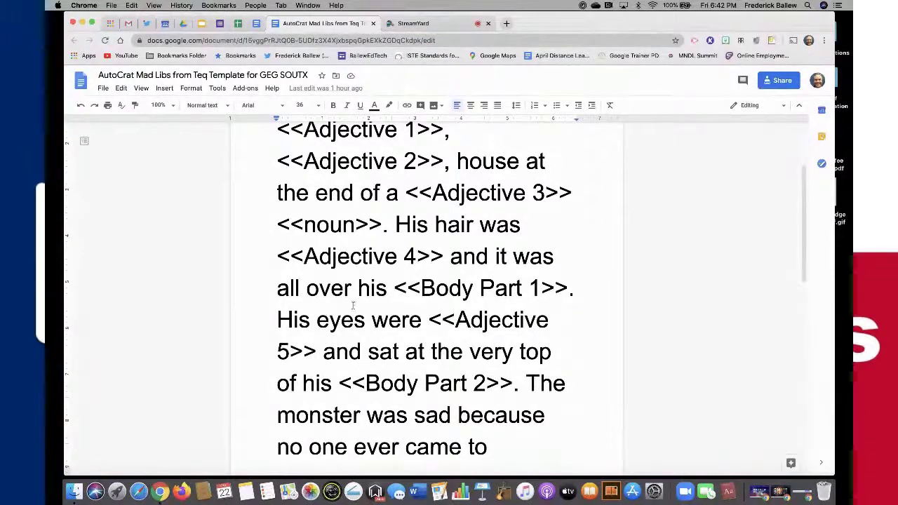
{"action": "scroll", "coordinate": [355, 316], "scroll_direction": "down", "scroll_amount": 5}
{"action": "scroll", "coordinate": [354, 316], "scroll_direction": "up", "scroll_amount": 3}
{"action": "scroll", "coordinate": [355, 315], "scroll_direction": "up", "scroll_amount": 4}
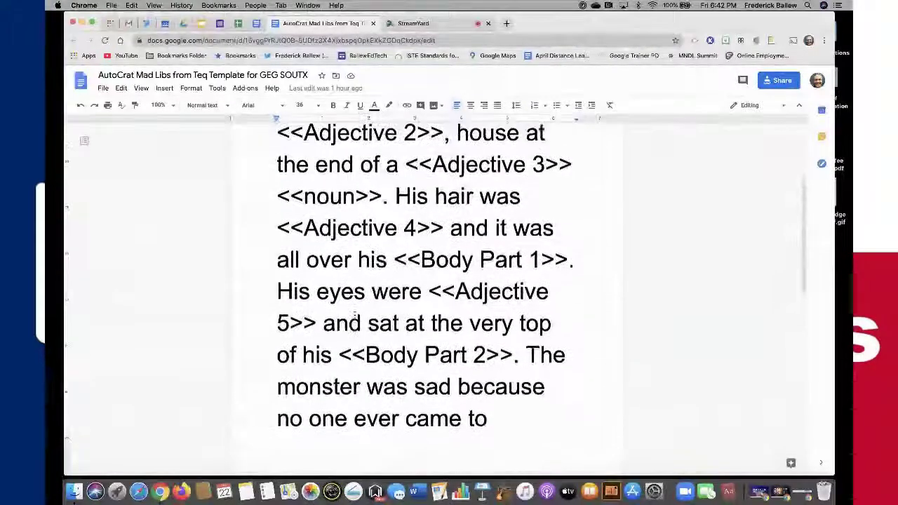
{"action": "scroll", "coordinate": [354, 316], "scroll_direction": "up", "scroll_amount": 3}
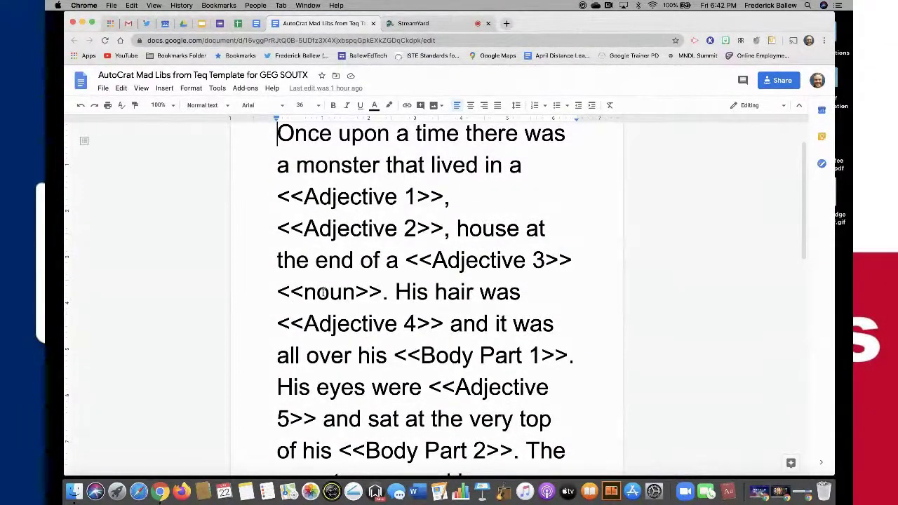
{"action": "left_click_drag", "start_coordinate": [384, 293], "coordinate": [270, 292]}
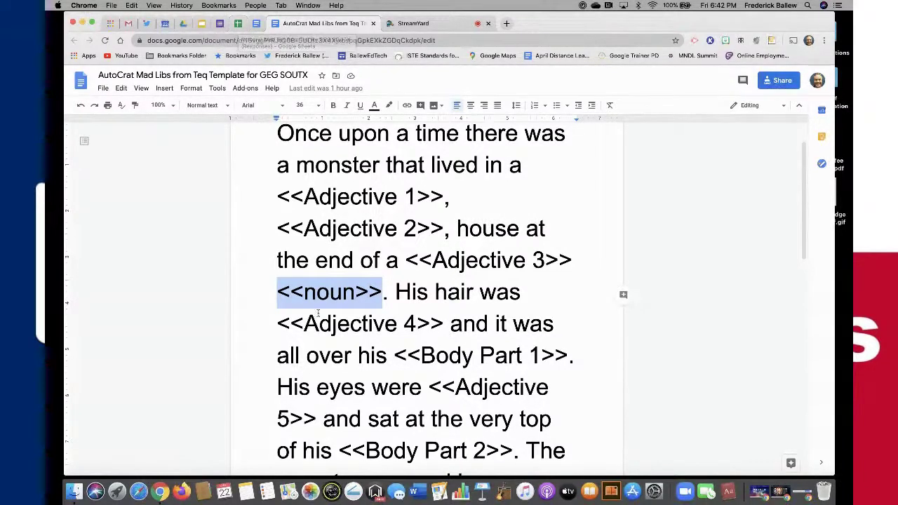
Map the template's <<noun>> tag to the Noun column in the merge job and proceed to the file settings.
{"action": "left_click", "coordinate": [239, 25]}
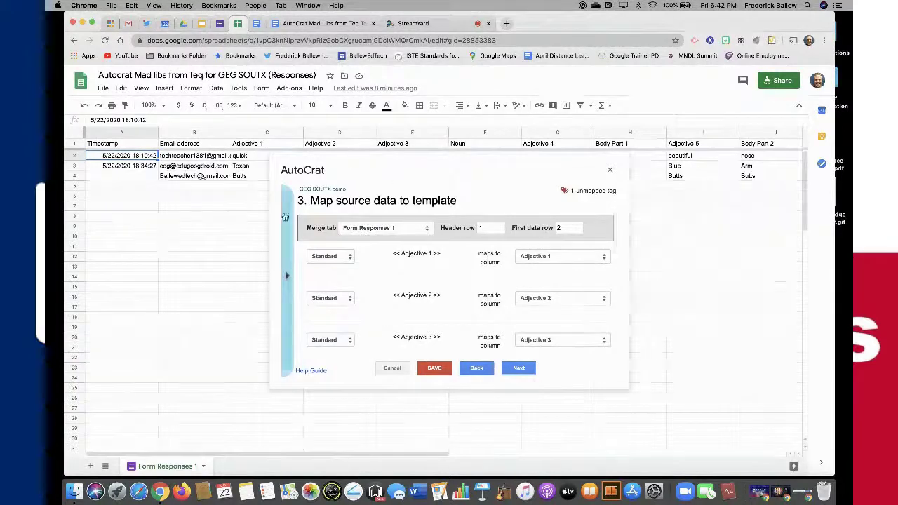
{"action": "scroll", "coordinate": [458, 283], "scroll_direction": "down", "scroll_amount": 10}
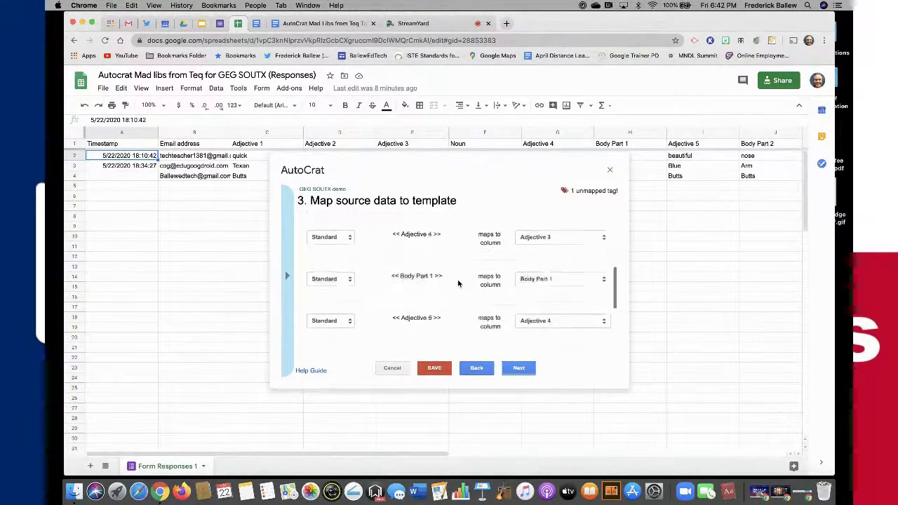
{"action": "scroll", "coordinate": [458, 284], "scroll_direction": "down", "scroll_amount": 3}
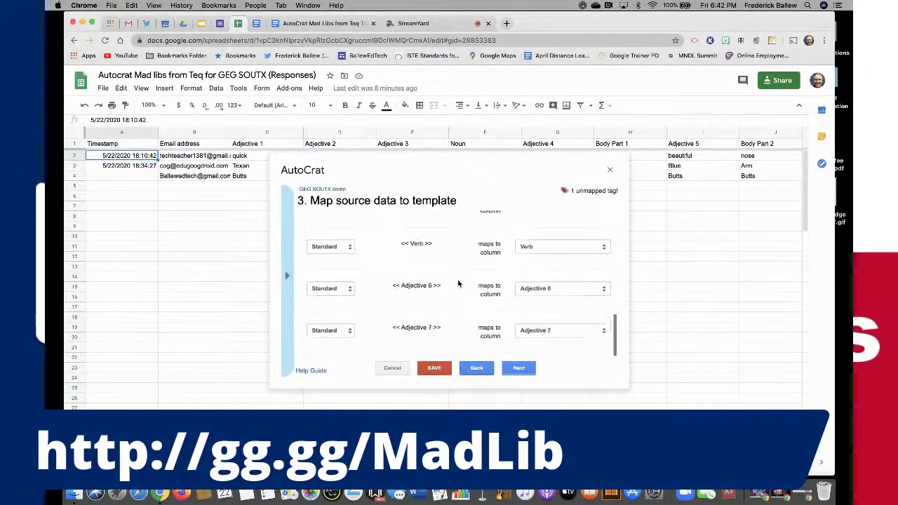
{"action": "scroll", "coordinate": [458, 283], "scroll_direction": "up", "scroll_amount": 4}
{"action": "scroll", "coordinate": [458, 283], "scroll_direction": "up", "scroll_amount": 5}
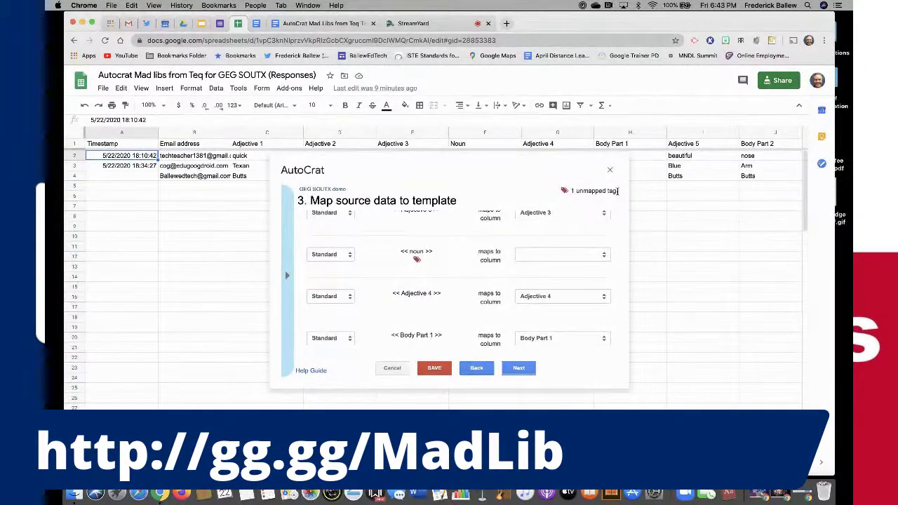
{"action": "left_click", "coordinate": [605, 255]}
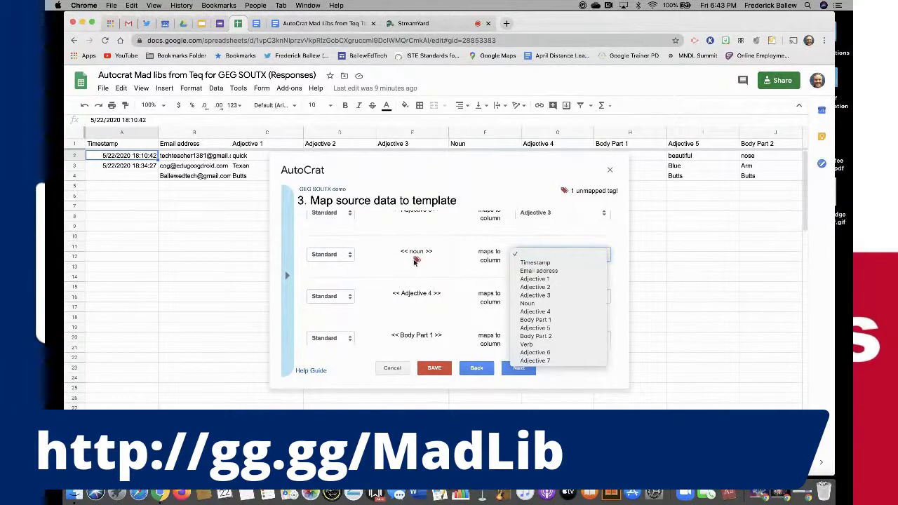
{"action": "left_click", "coordinate": [417, 252]}
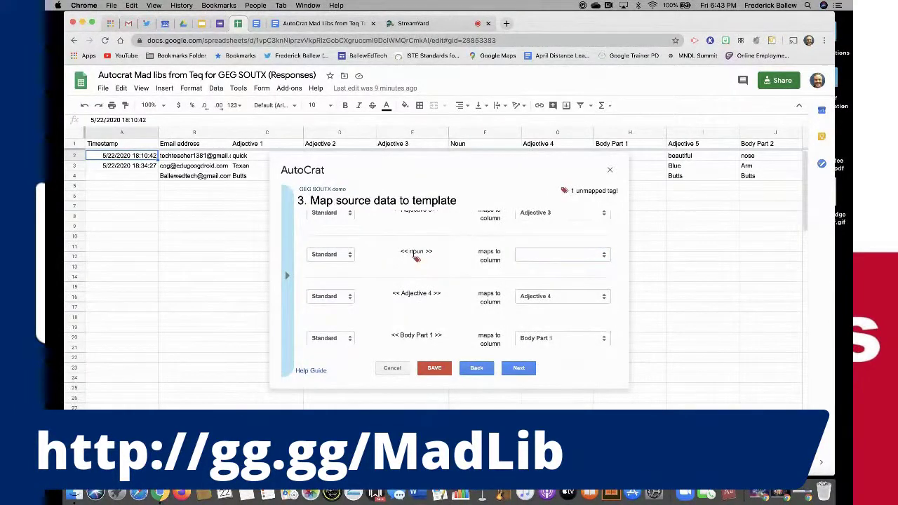
{"action": "left_click", "coordinate": [604, 256]}
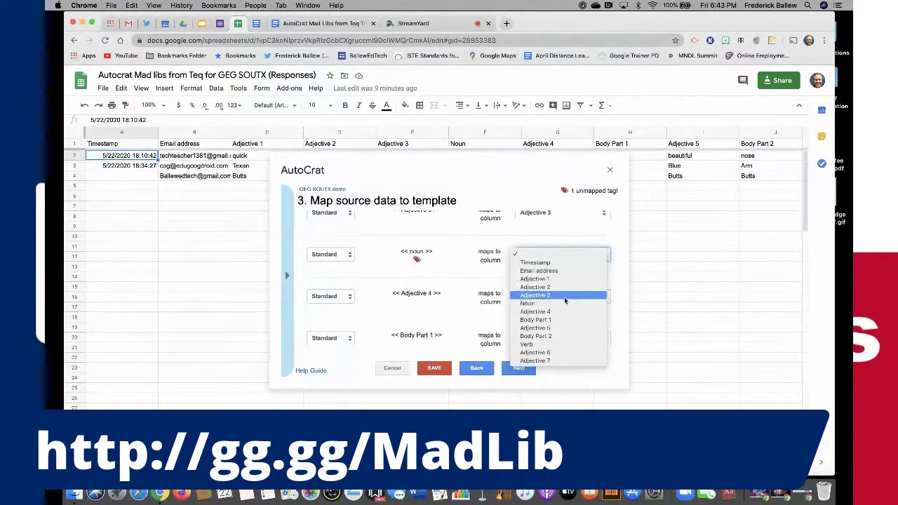
{"action": "left_click", "coordinate": [559, 304]}
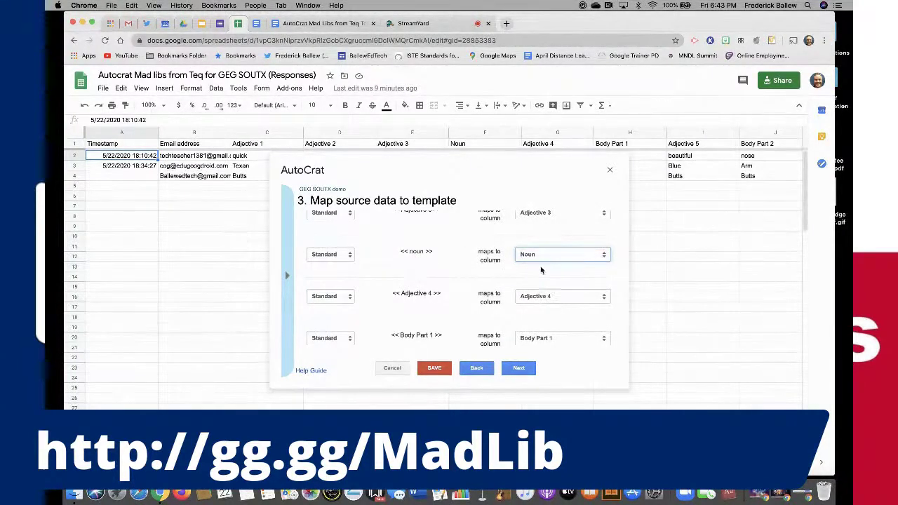
{"action": "left_click", "coordinate": [517, 369]}
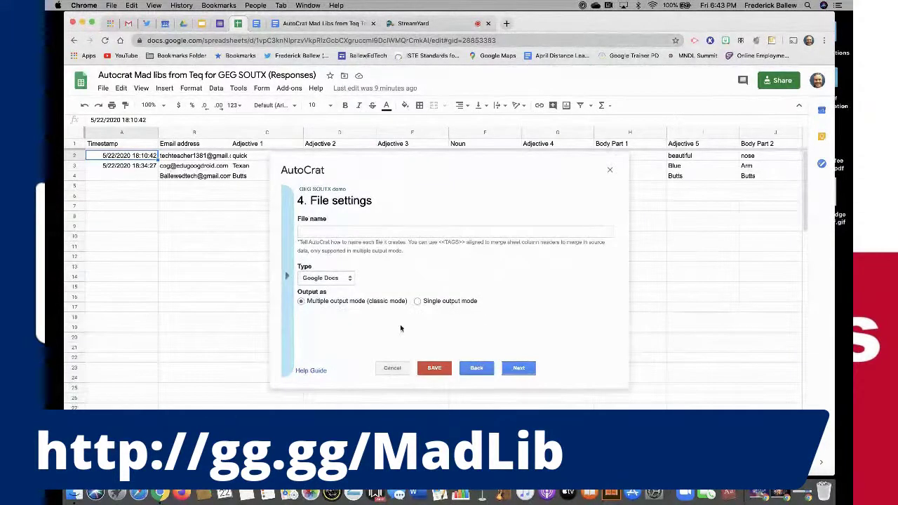
Set the merged files' name to "GEG SOUTX <<Email address>>" in the file settings.
{"action": "left_click", "coordinate": [348, 230]}
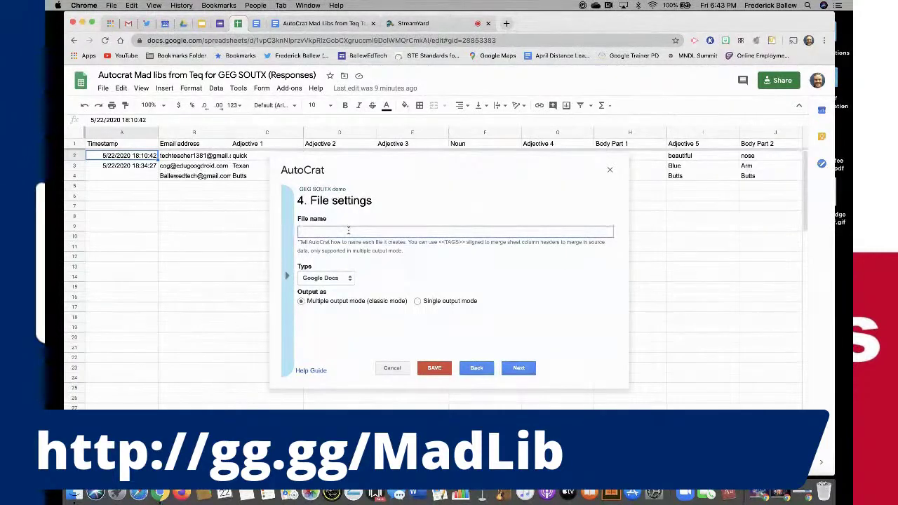
{"action": "type", "text": "GE"}
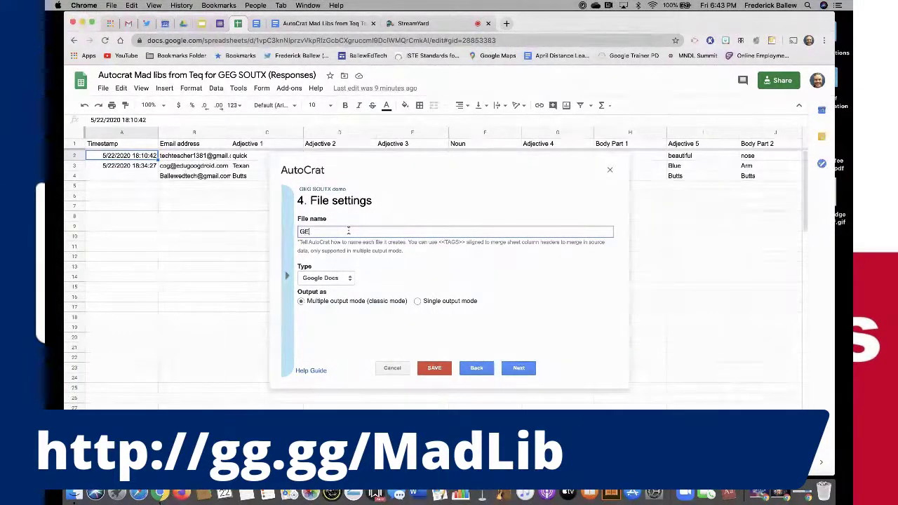
{"action": "type", "text": "G S"}
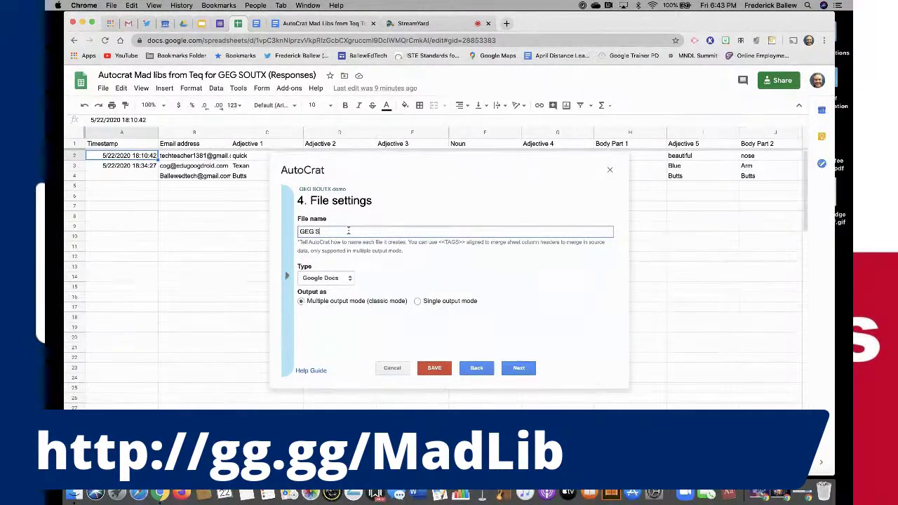
{"action": "type", "text": "OUTX"}
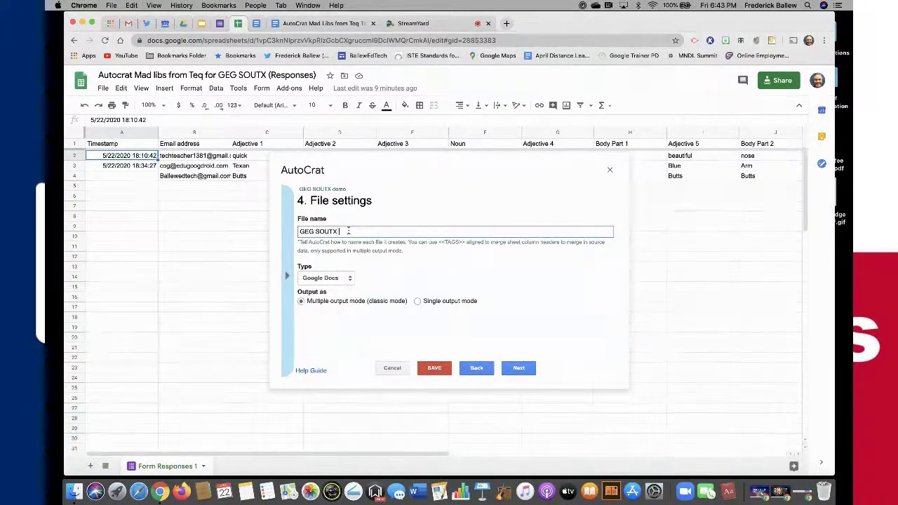
{"action": "type", "text": " <<"}
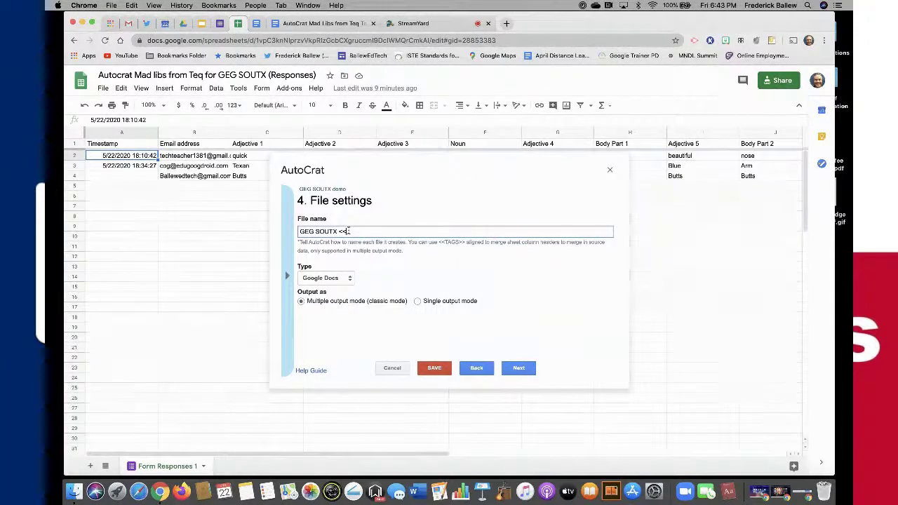
{"action": "type", "text": "MA"}
{"action": "key", "text": "BackSpace"}
{"action": "key", "text": "BackSpace"}
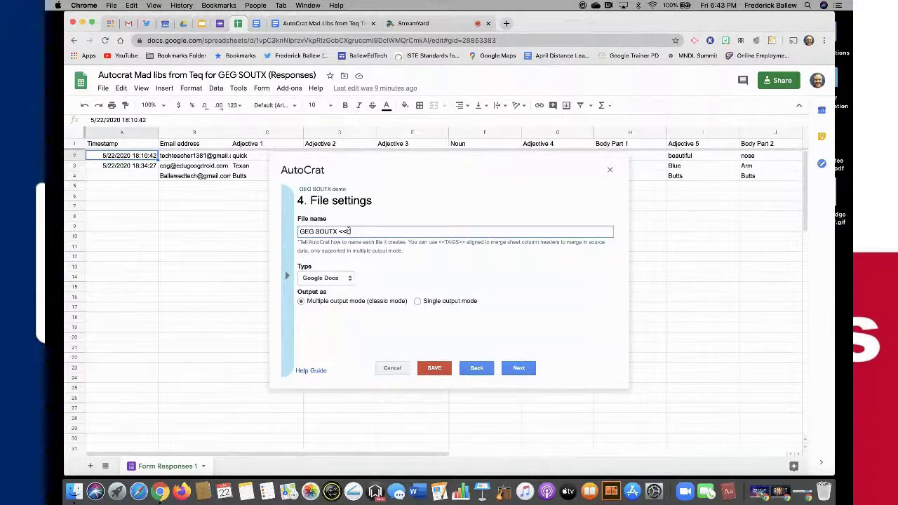
{"action": "type", "text": "Email address>>"}
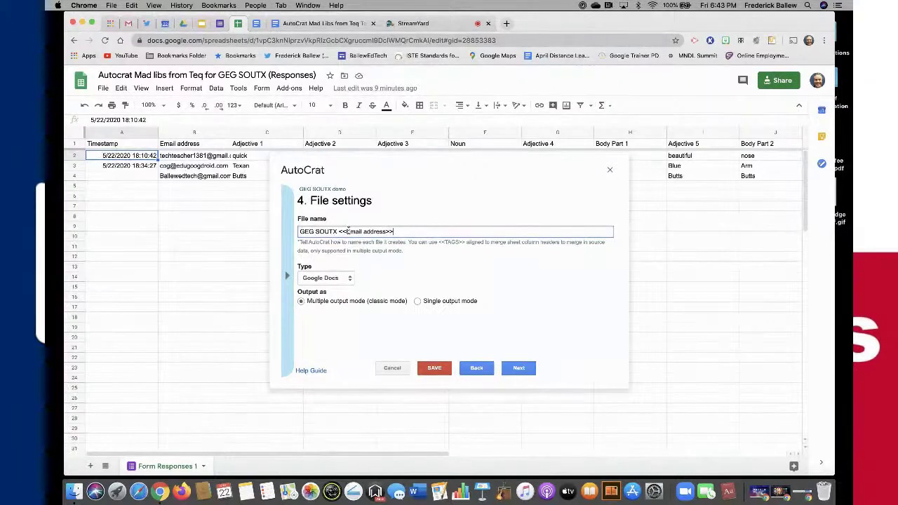
Set the merge output type to PDF and proceed to choosing the destination folder.
{"action": "left_click", "coordinate": [349, 279]}
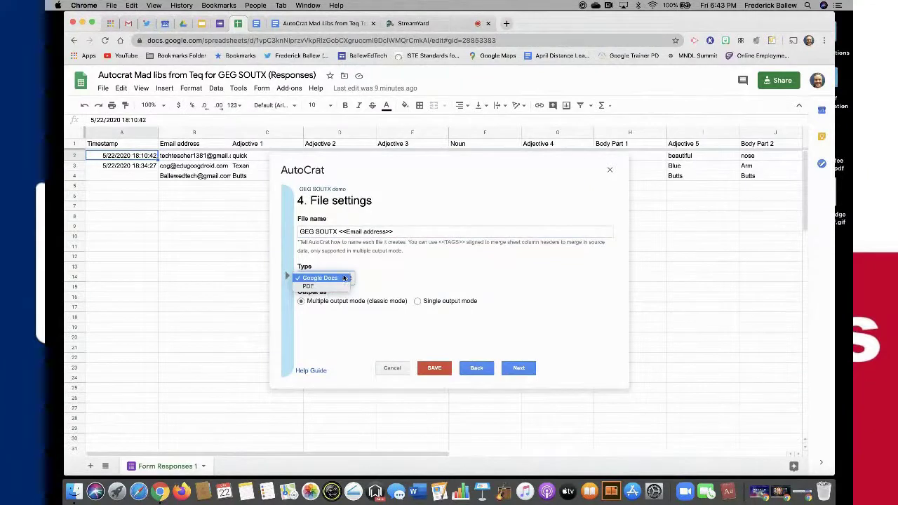
{"action": "left_click", "coordinate": [344, 287]}
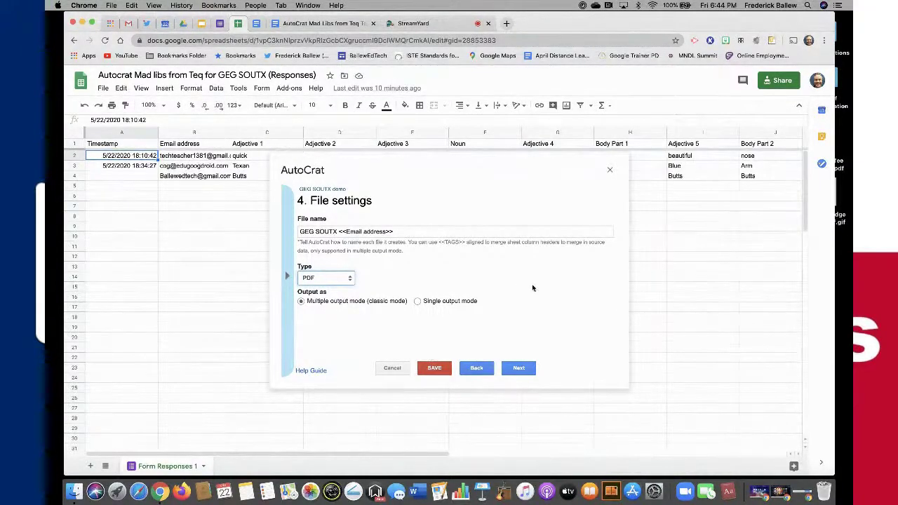
{"action": "left_click", "coordinate": [517, 367]}
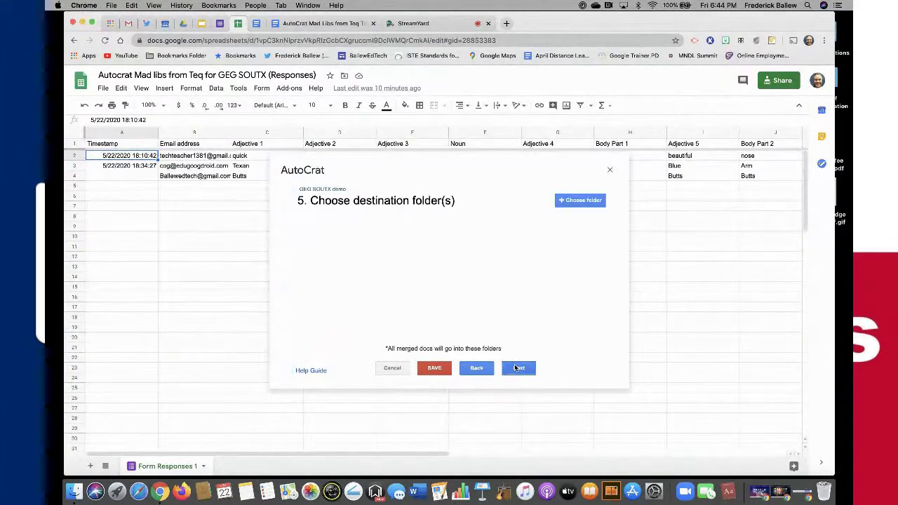
Find the GEG-SOUTX folder by searching for "GEG SOUTX" and choose it as the destination for the merged documents.
{"action": "left_click", "coordinate": [582, 200]}
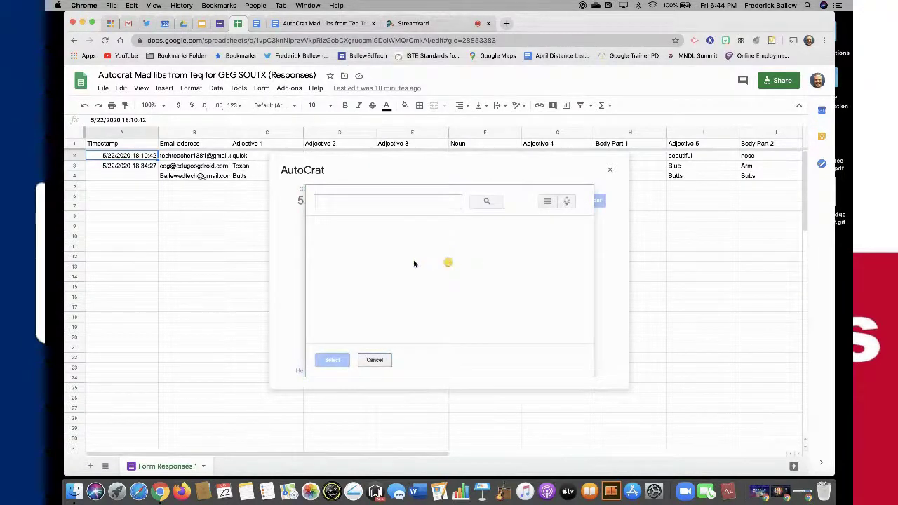
{"action": "scroll", "coordinate": [449, 242], "scroll_direction": "down", "scroll_amount": 2}
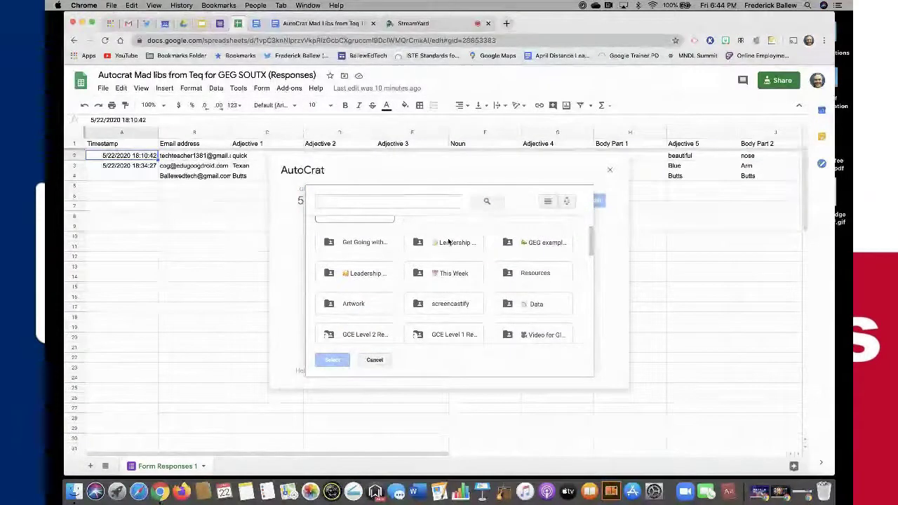
{"action": "scroll", "coordinate": [449, 242], "scroll_direction": "down", "scroll_amount": 3}
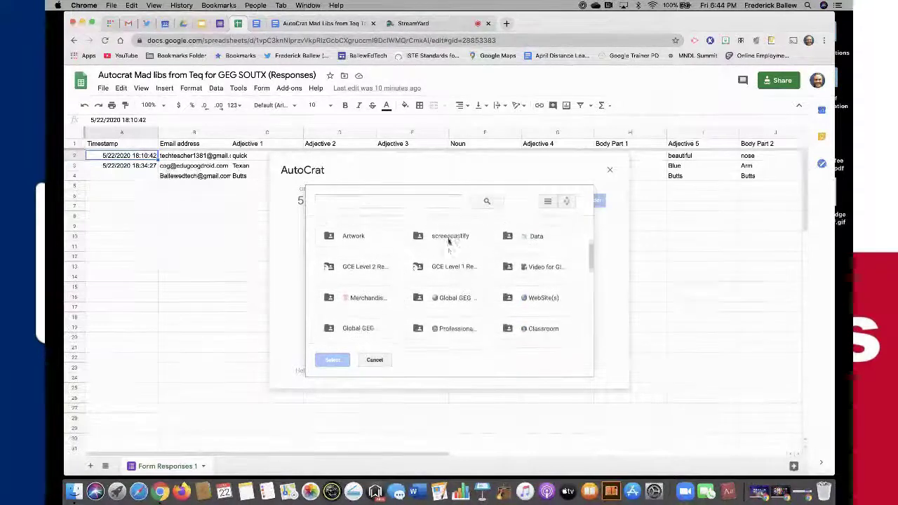
{"action": "scroll", "coordinate": [448, 240], "scroll_direction": "down", "scroll_amount": 4}
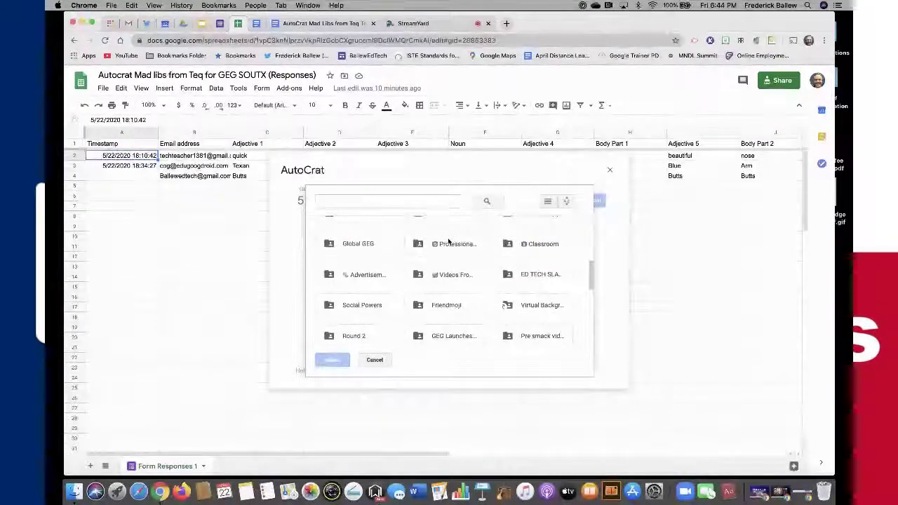
{"action": "scroll", "coordinate": [448, 241], "scroll_direction": "down", "scroll_amount": 3}
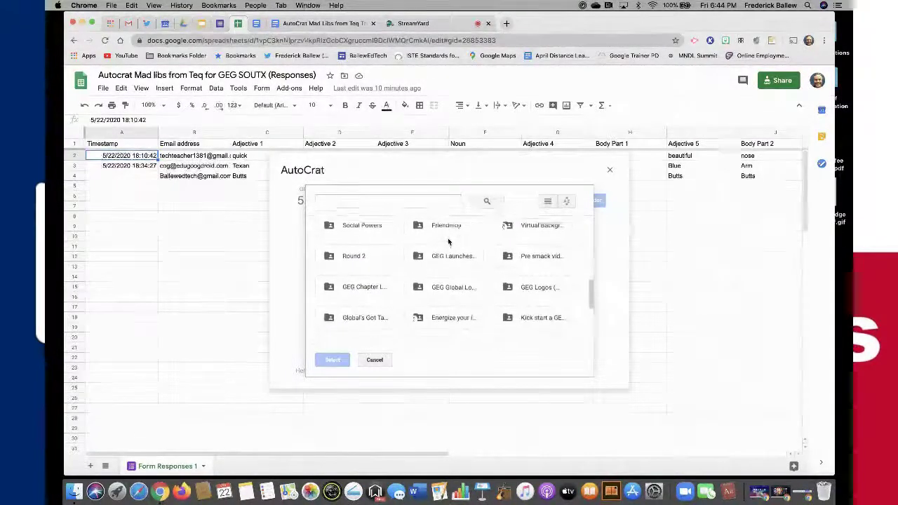
{"action": "scroll", "coordinate": [448, 241], "scroll_direction": "down", "scroll_amount": 2}
{"action": "scroll", "coordinate": [448, 241], "scroll_direction": "down", "scroll_amount": 2}
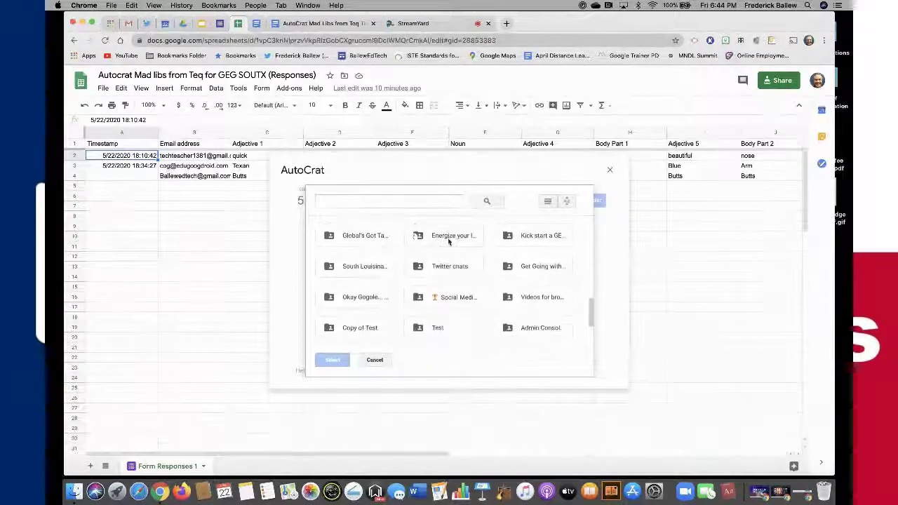
{"action": "left_click", "coordinate": [385, 202]}
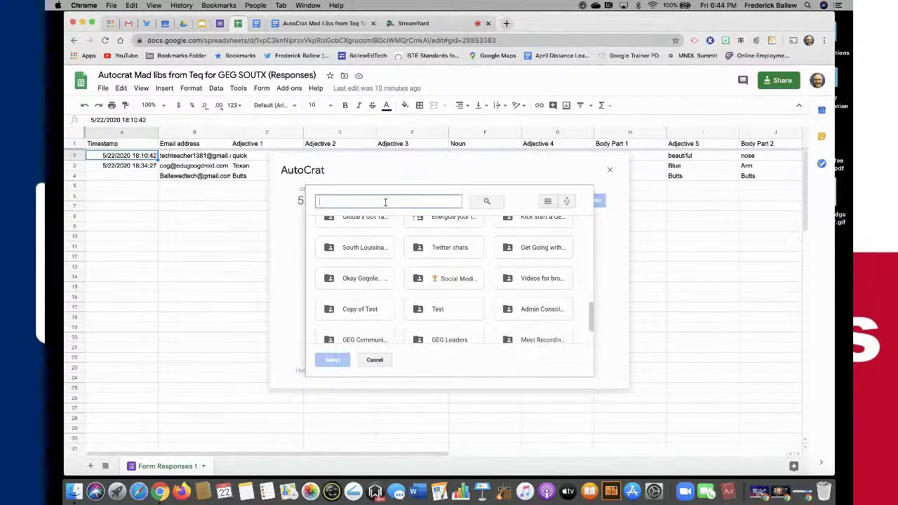
{"action": "type", "text": "GEG SO"}
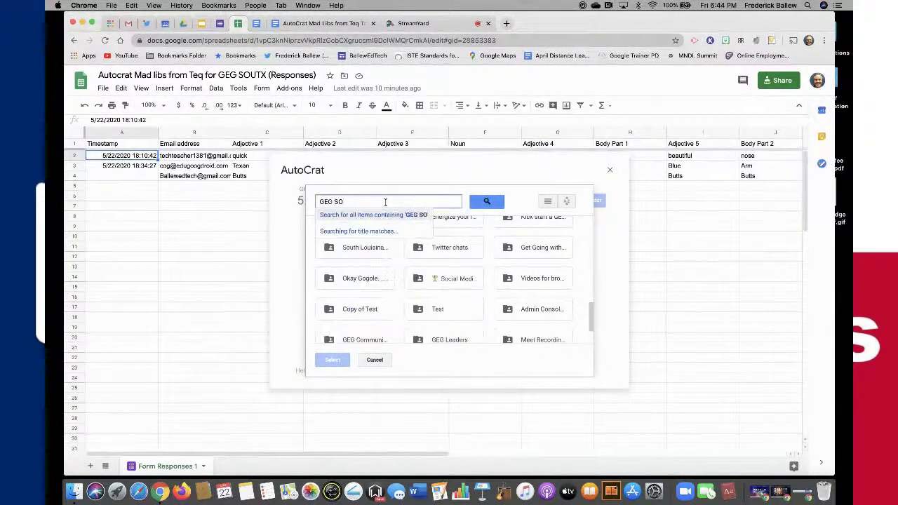
{"action": "type", "text": "UTX"}
{"action": "key", "text": "Return"}
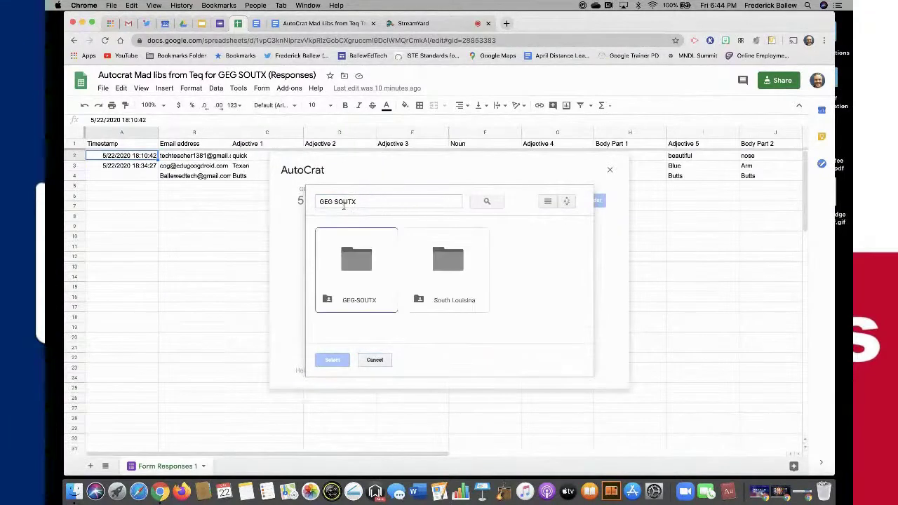
{"action": "left_click", "coordinate": [358, 259]}
{"action": "left_click", "coordinate": [333, 359]}
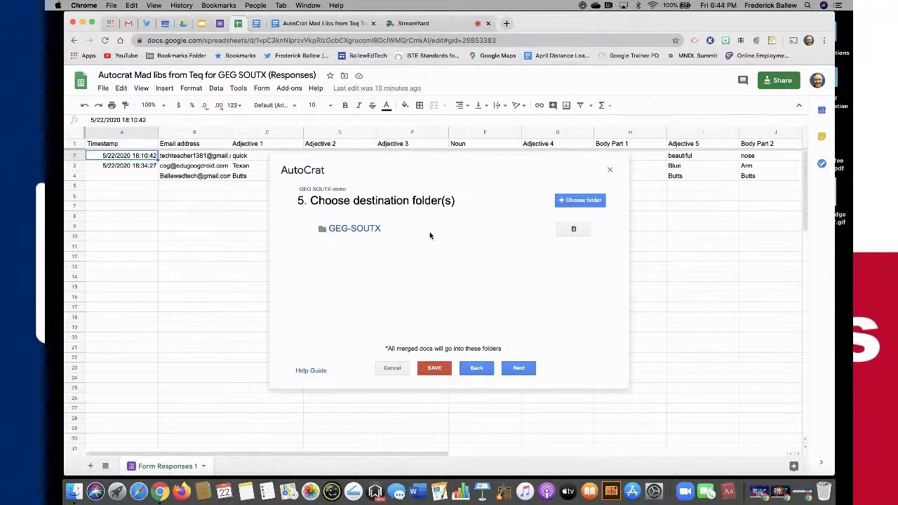
Skip the optional dynamic folder reference and merge condition, and proceed to the sharing and email settings.
{"action": "left_click", "coordinate": [515, 369]}
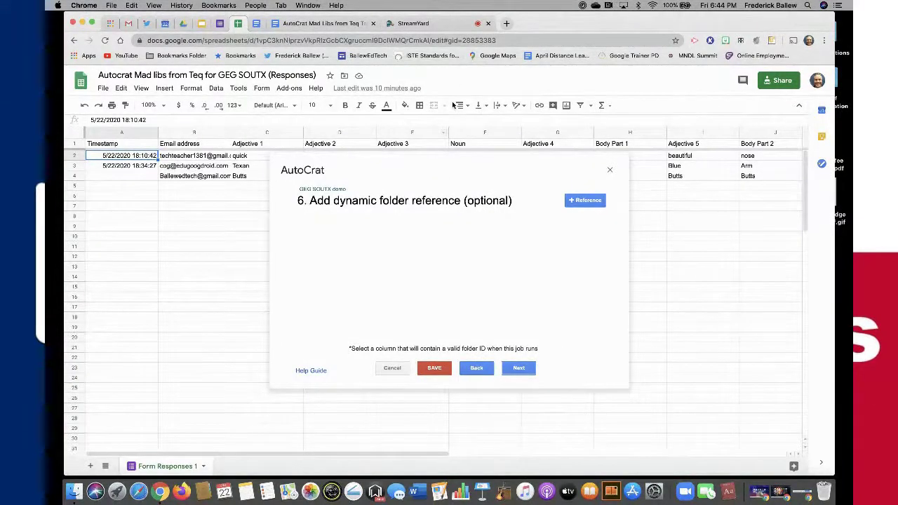
{"action": "left_click", "coordinate": [518, 368]}
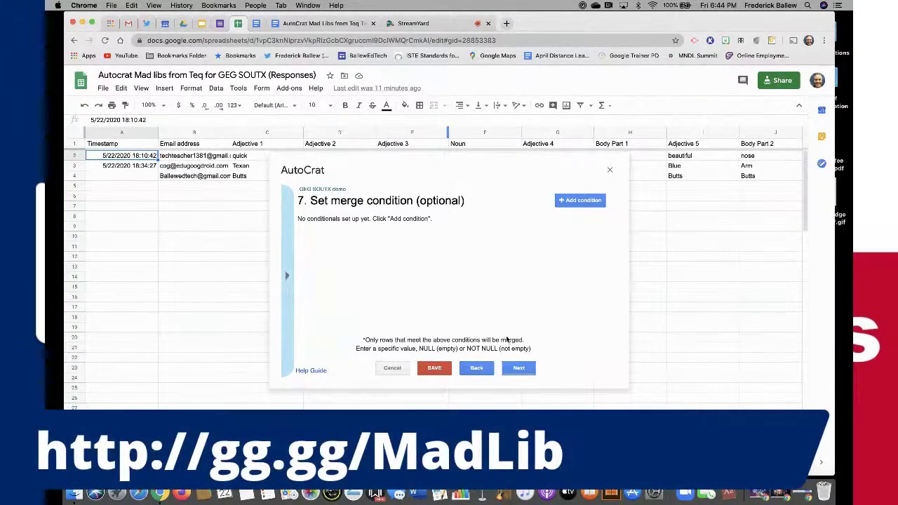
{"action": "left_click", "coordinate": [529, 367]}
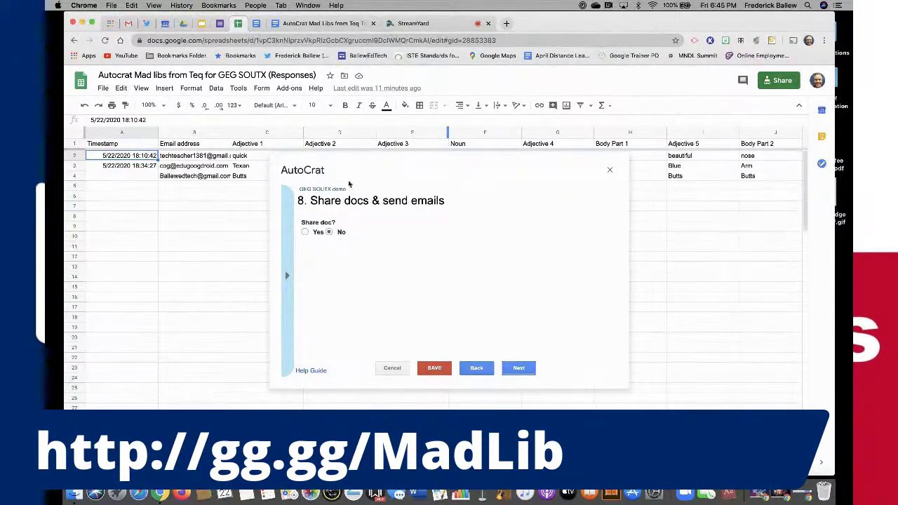
Turn on document sharing, disallow re-sharing by collaborators, and send from the generic no-reply address.
{"action": "left_click", "coordinate": [304, 233]}
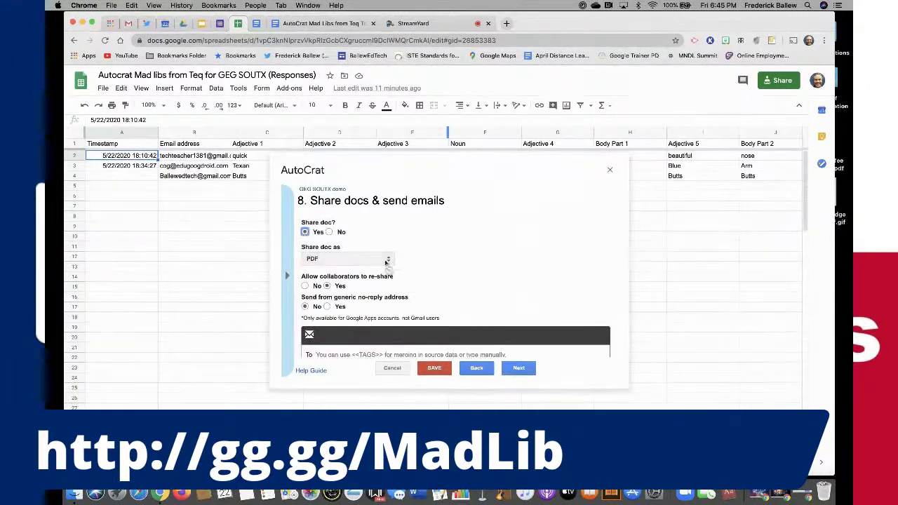
{"action": "scroll", "coordinate": [392, 259], "scroll_direction": "down", "scroll_amount": 1}
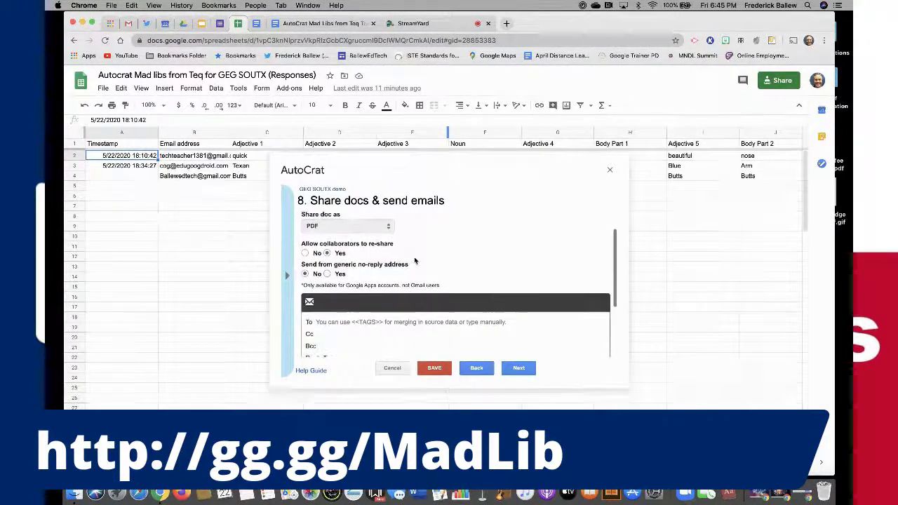
{"action": "left_click", "coordinate": [304, 253]}
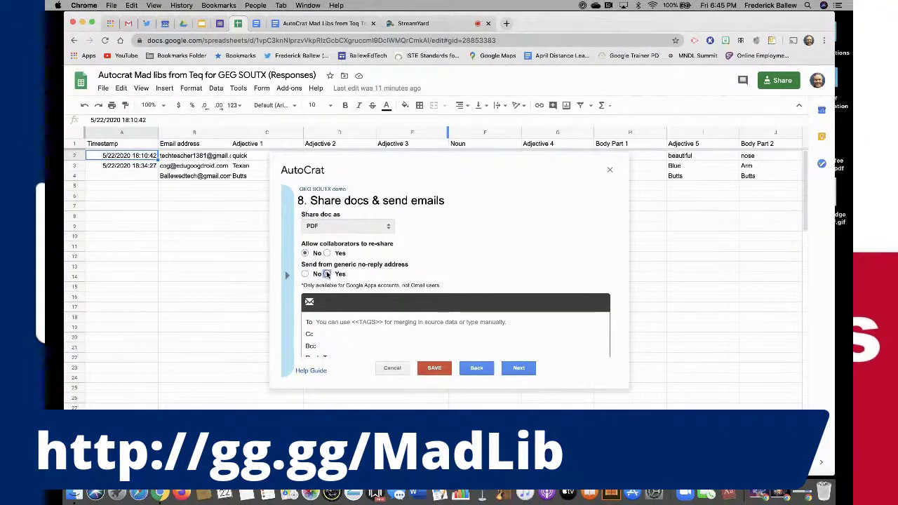
Address the sharing email to <<Email address>> and enter "here" as its message.
{"action": "scroll", "coordinate": [423, 243], "scroll_direction": "down", "scroll_amount": 3}
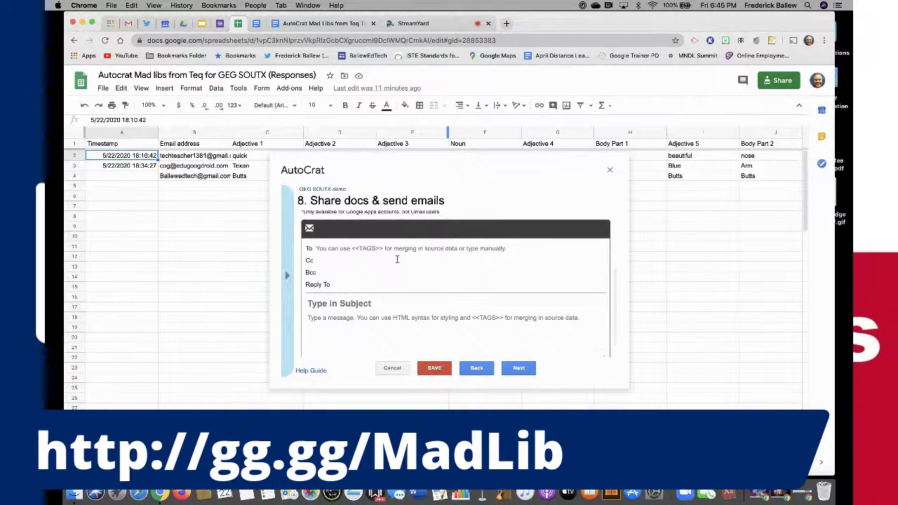
{"action": "left_click", "coordinate": [321, 246]}
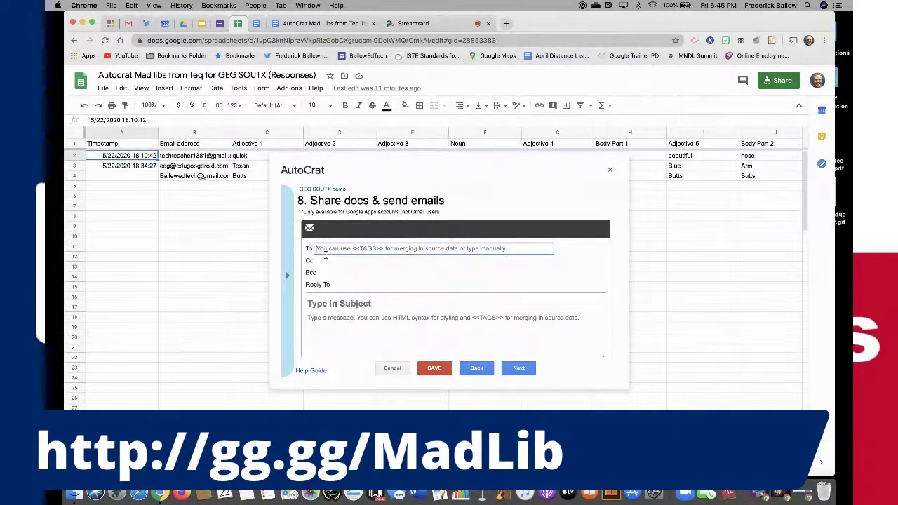
{"action": "type", "text": "<<"}
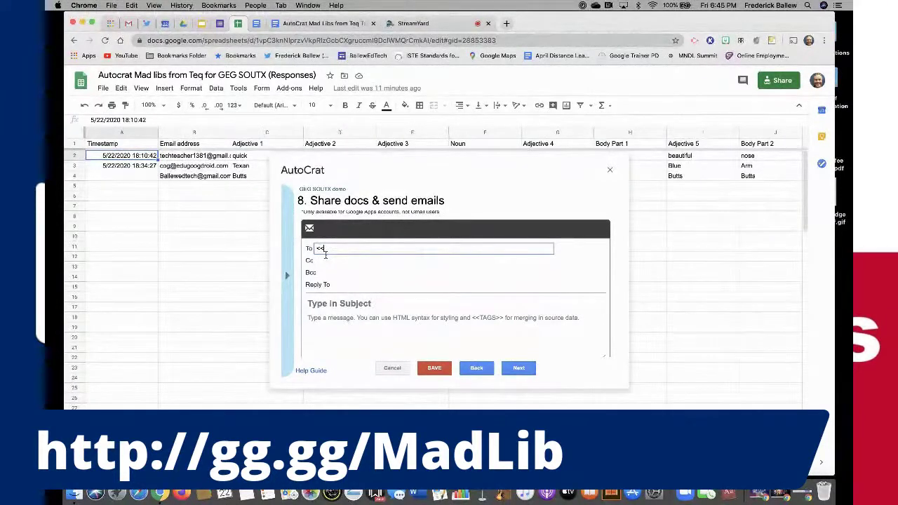
{"action": "type", "text": "Email add"}
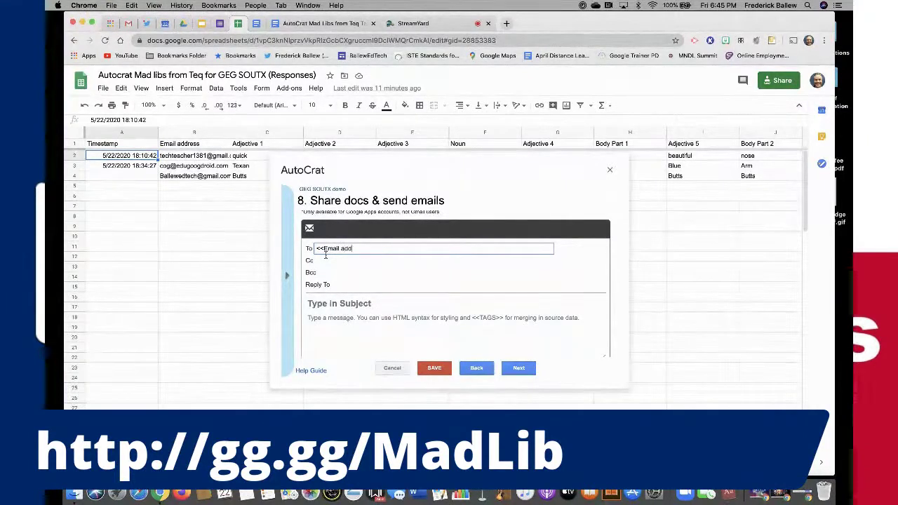
{"action": "type", "text": "ress"}
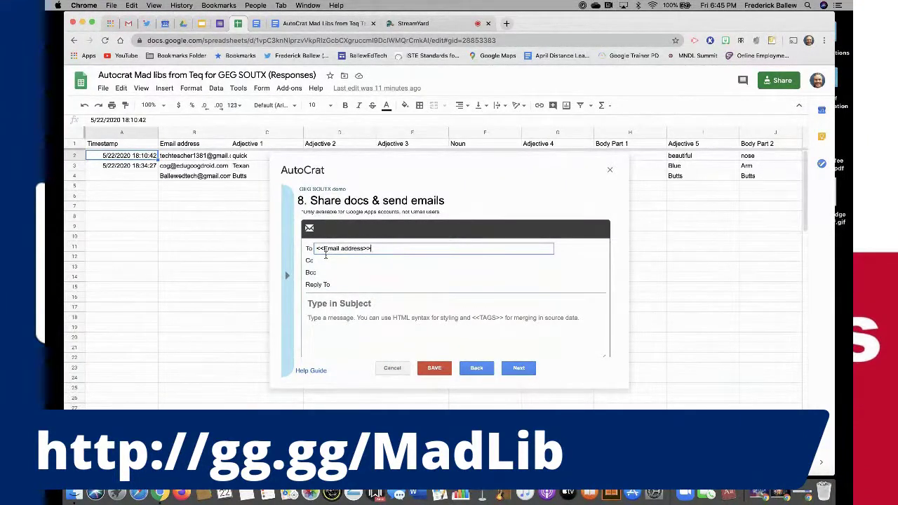
{"action": "type", "text": ">>"}
{"action": "left_click", "coordinate": [325, 322]}
{"action": "type", "text": "here"}
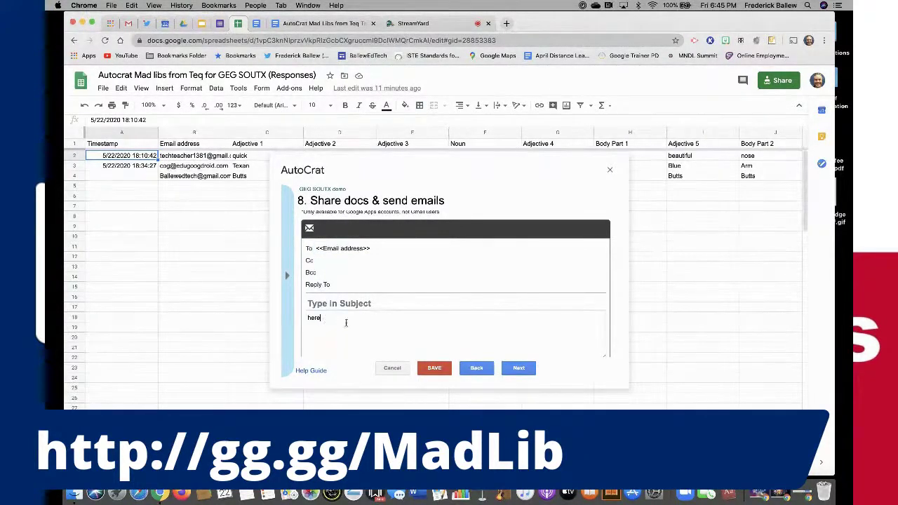
Proceed to the job triggers and set the merge job to run on form trigger, enabling triggers for the project.
{"action": "left_click", "coordinate": [516, 369]}
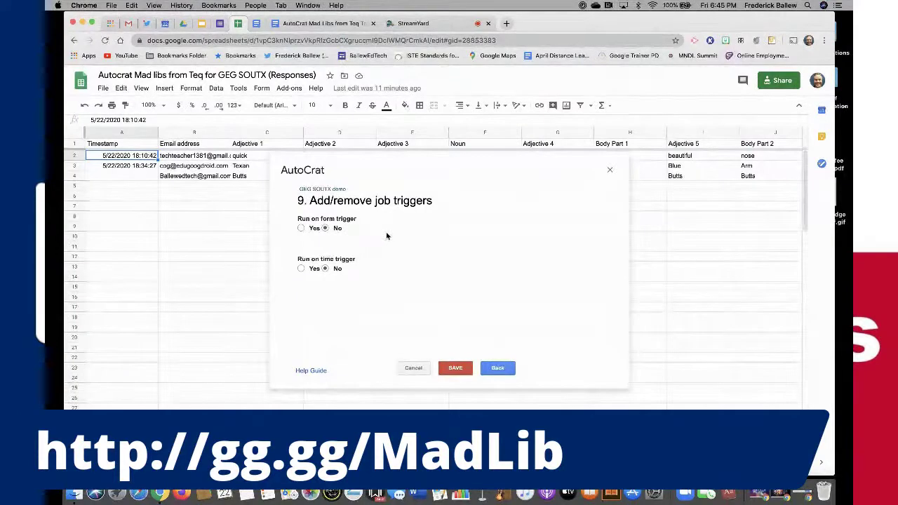
{"action": "left_click", "coordinate": [301, 228]}
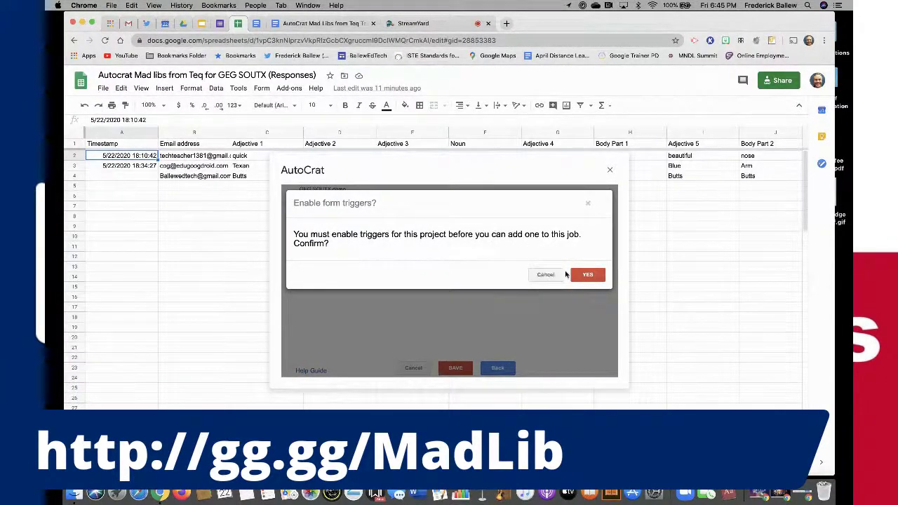
{"action": "left_click", "coordinate": [586, 275]}
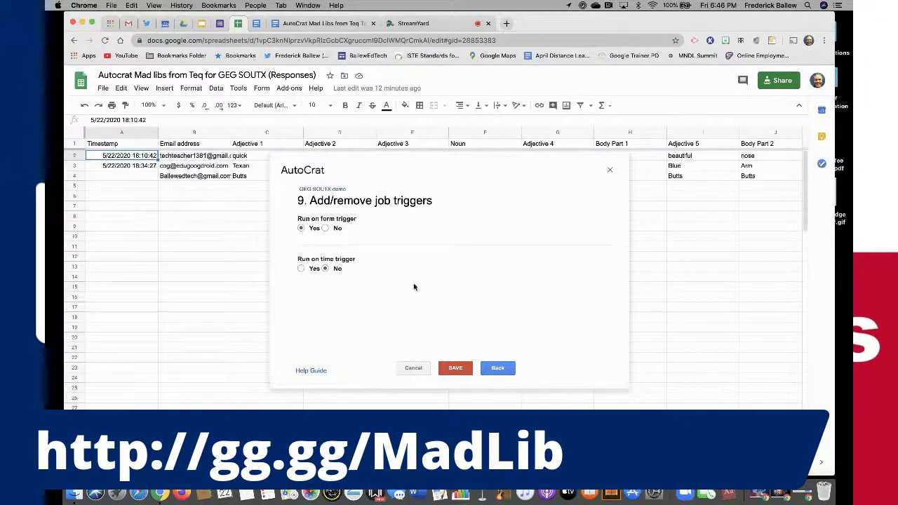
Return to the sharing email settings, complete the message as "here you go?" and proceed to the job triggers.
{"action": "left_click", "coordinate": [456, 368]}
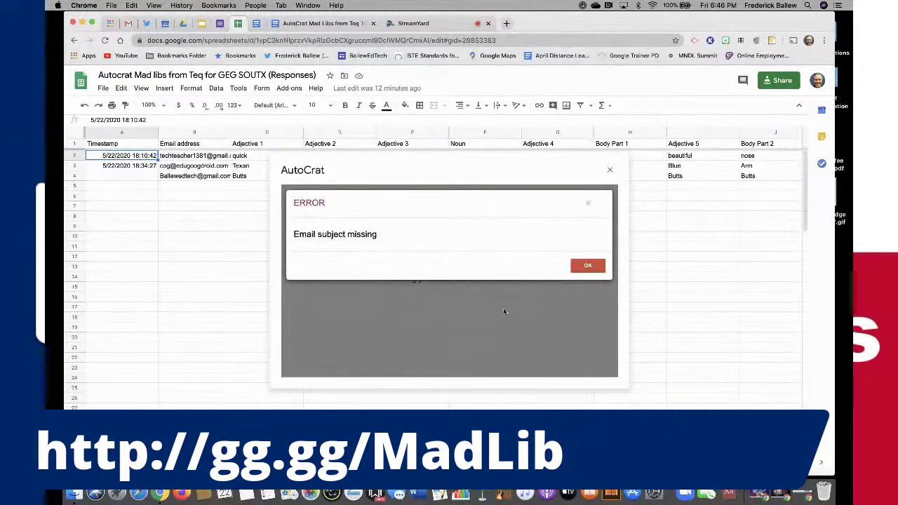
{"action": "left_click", "coordinate": [588, 265]}
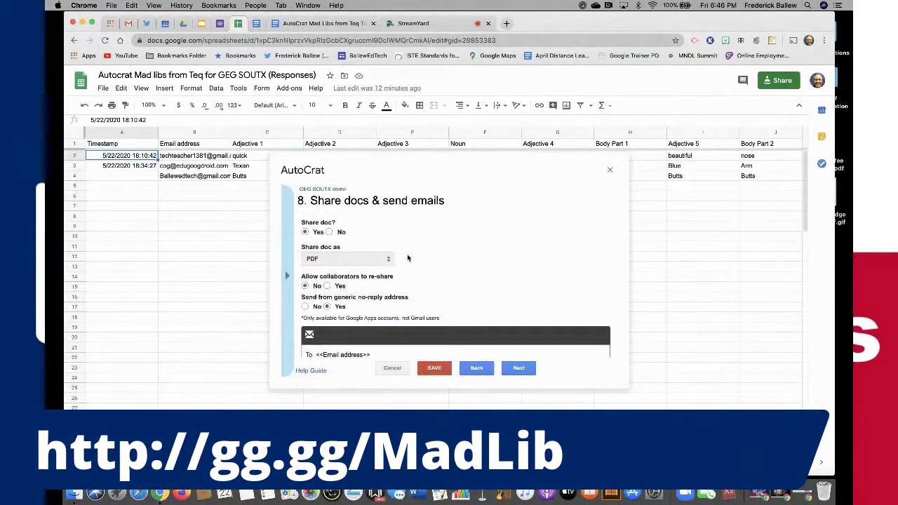
{"action": "scroll", "coordinate": [406, 270], "scroll_direction": "down", "scroll_amount": 5}
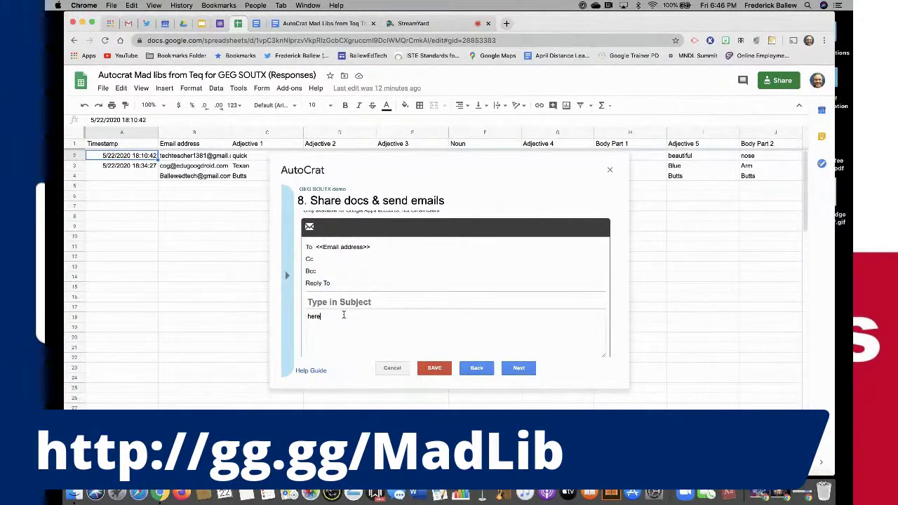
{"action": "type", "text": "you go"}
{"action": "left_click", "coordinate": [511, 371]}
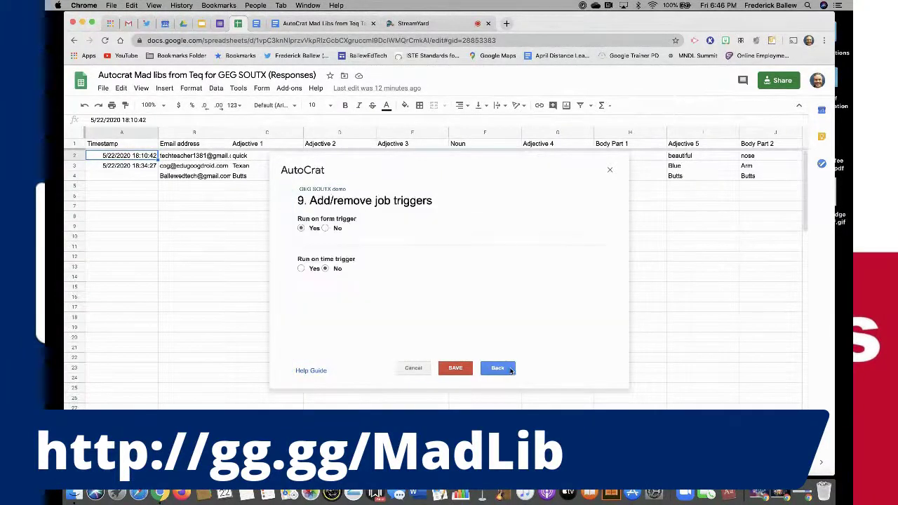
Set the sharing email's subject to "Here you go!" and save the merge job.
{"action": "left_click", "coordinate": [457, 368]}
{"action": "left_click", "coordinate": [572, 264]}
{"action": "scroll", "coordinate": [425, 246], "scroll_direction": "down", "scroll_amount": 5}
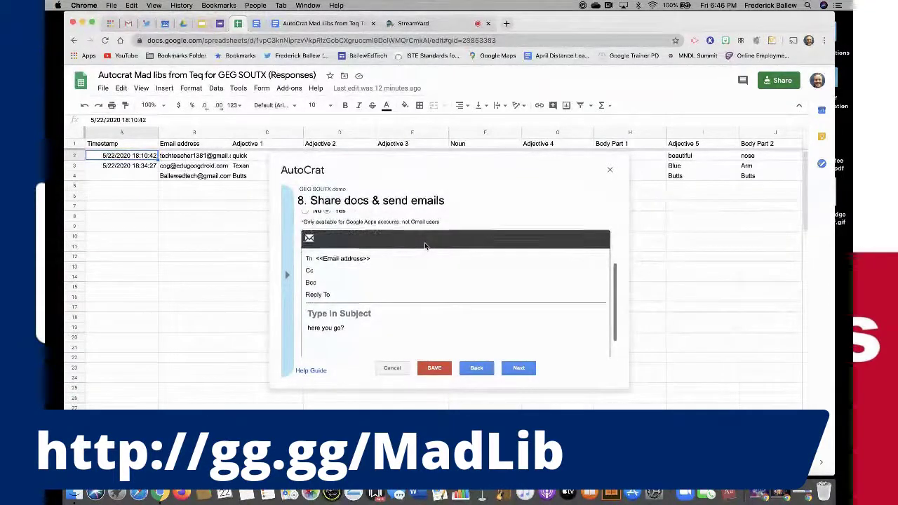
{"action": "left_click", "coordinate": [372, 286]}
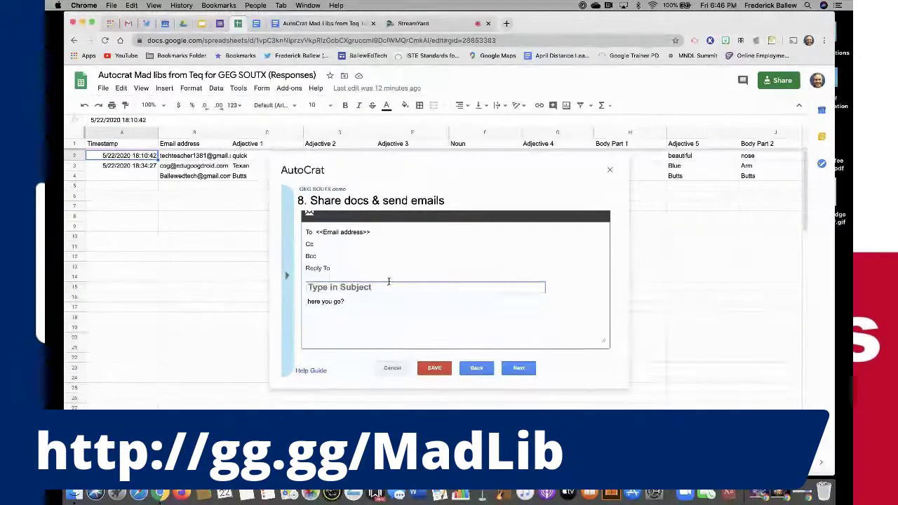
{"action": "type", "text": "Her"}
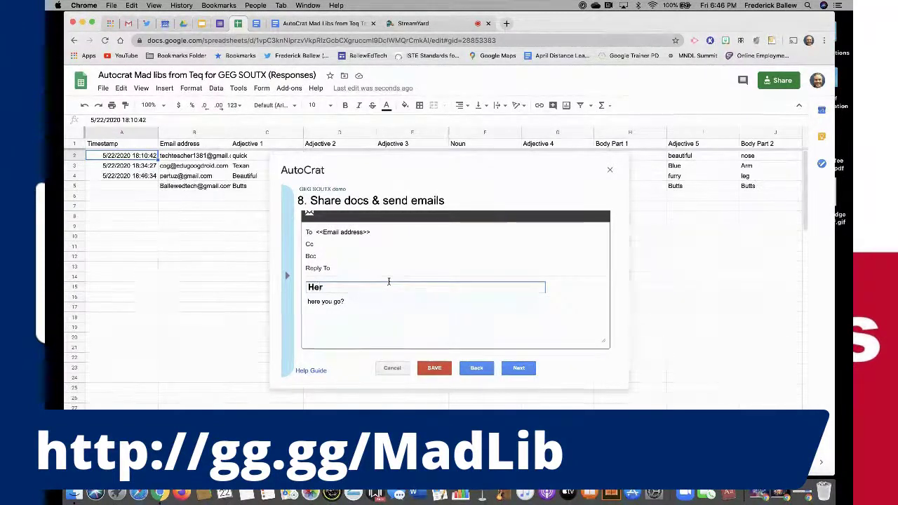
{"action": "type", "text": "e no"}
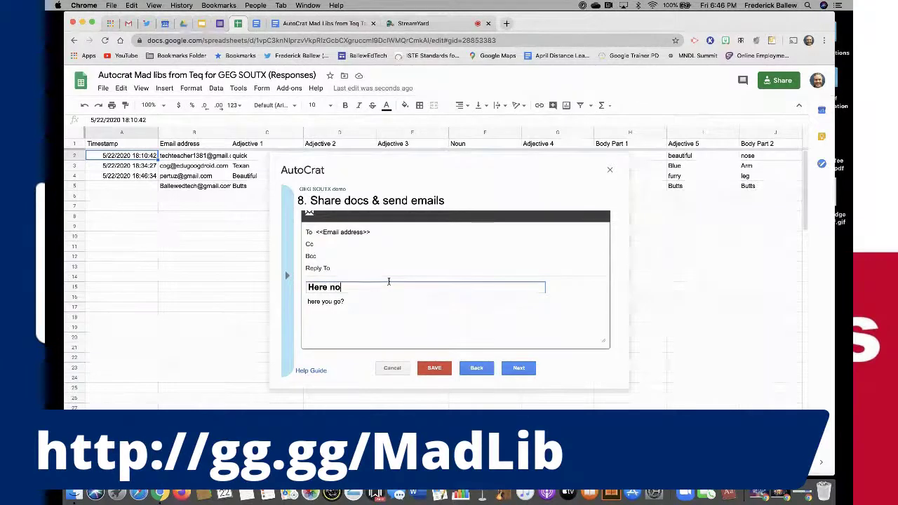
{"action": "key", "text": "BackSpace"}
{"action": "key", "text": "BackSpace"}
{"action": "type", "text": "you go!"}
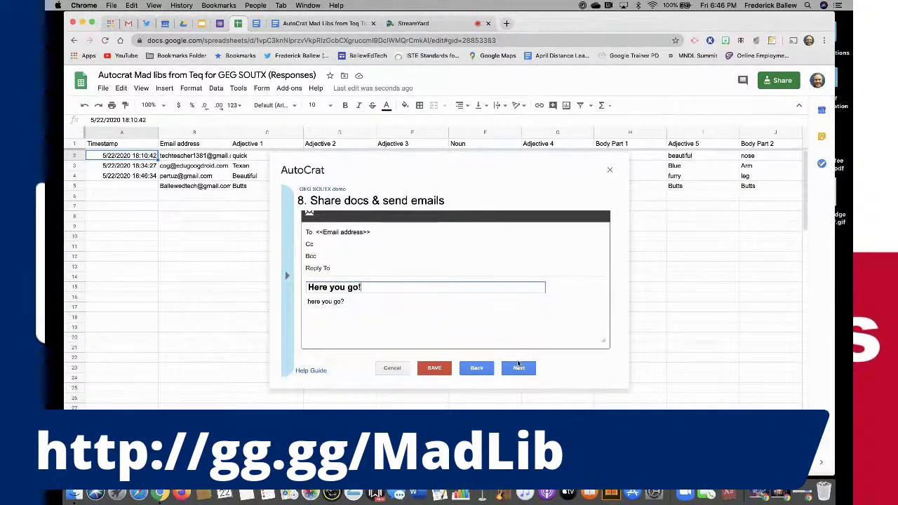
{"action": "left_click", "coordinate": [519, 366]}
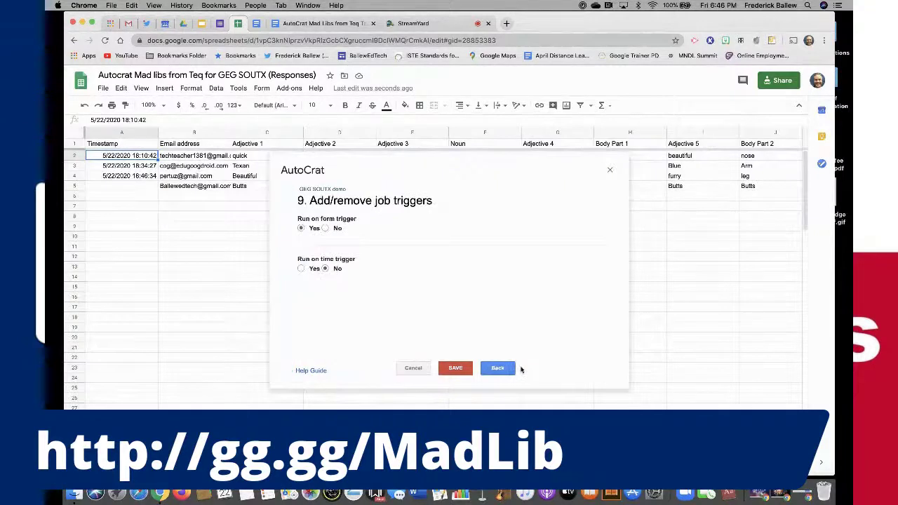
{"action": "left_click", "coordinate": [449, 368]}
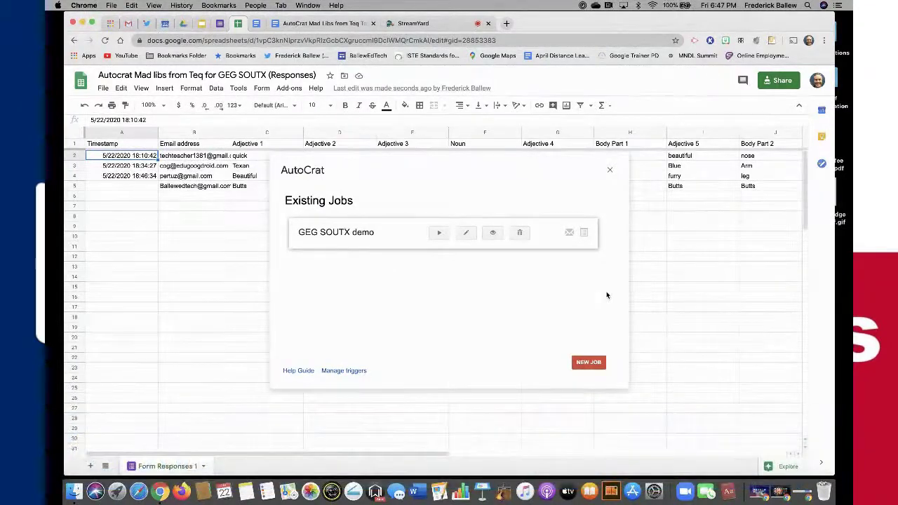
Run the existing GEG SOUTX demo merge job.
{"action": "left_click", "coordinate": [588, 362]}
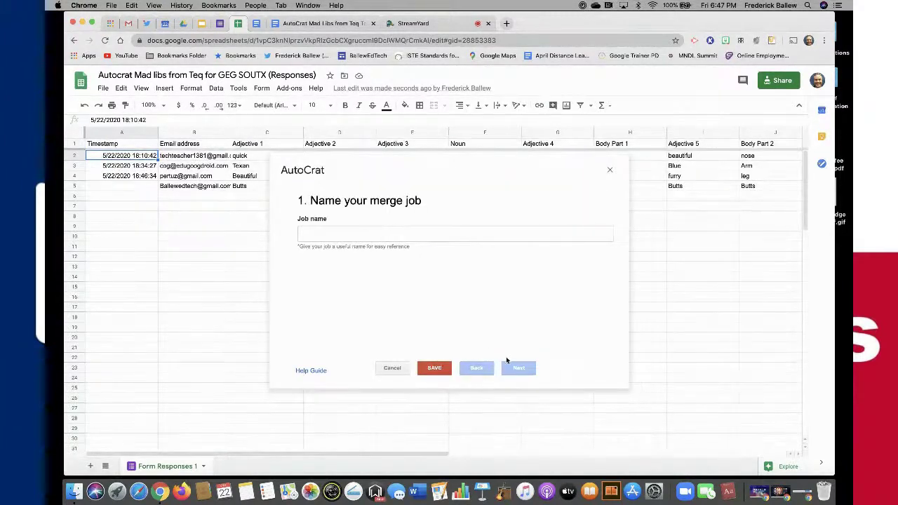
{"action": "left_click", "coordinate": [394, 368]}
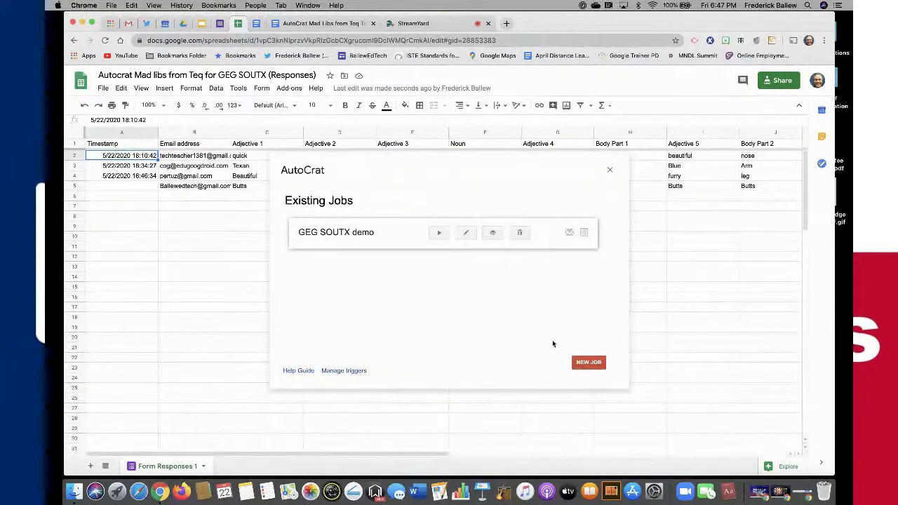
{"action": "left_click", "coordinate": [438, 232]}
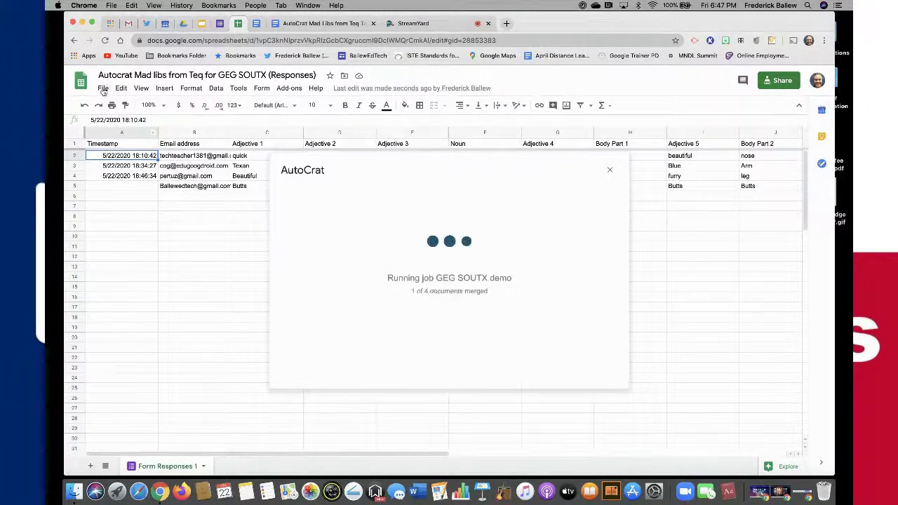
Switch to the AutoCrat presentation and advance it to the "Pro tips" slide.
{"action": "left_click", "coordinate": [202, 23]}
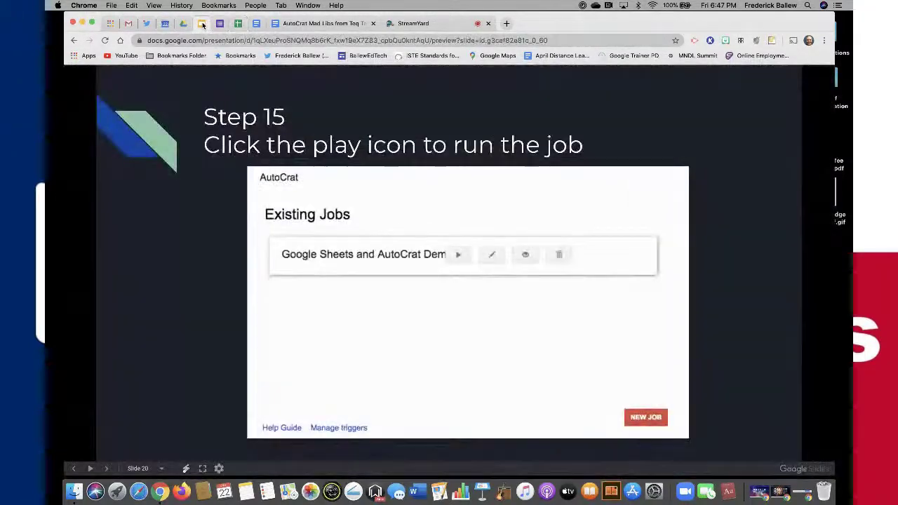
{"action": "key", "text": "Right"}
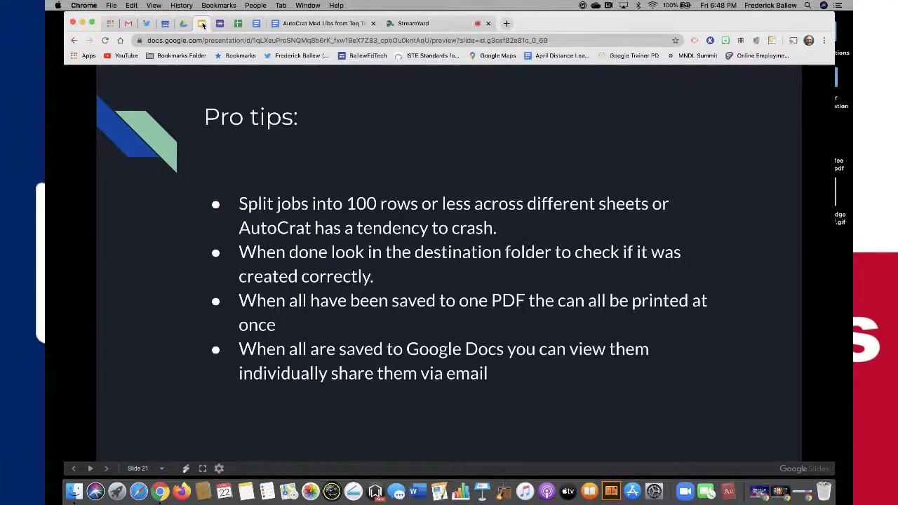
Check the GEG-SOUTX Drive folder for the merged PDFs and the Gmail inbox for the sharing email.
{"action": "left_click", "coordinate": [183, 25]}
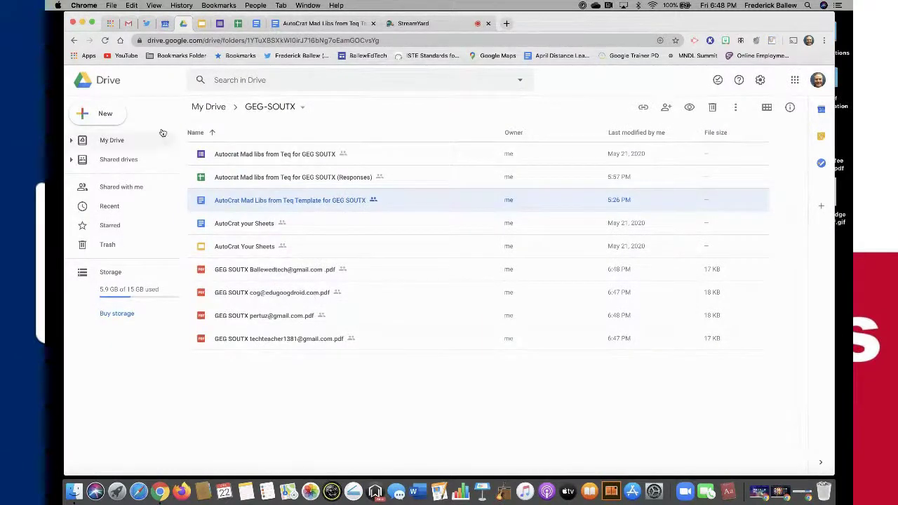
{"action": "left_click", "coordinate": [128, 23]}
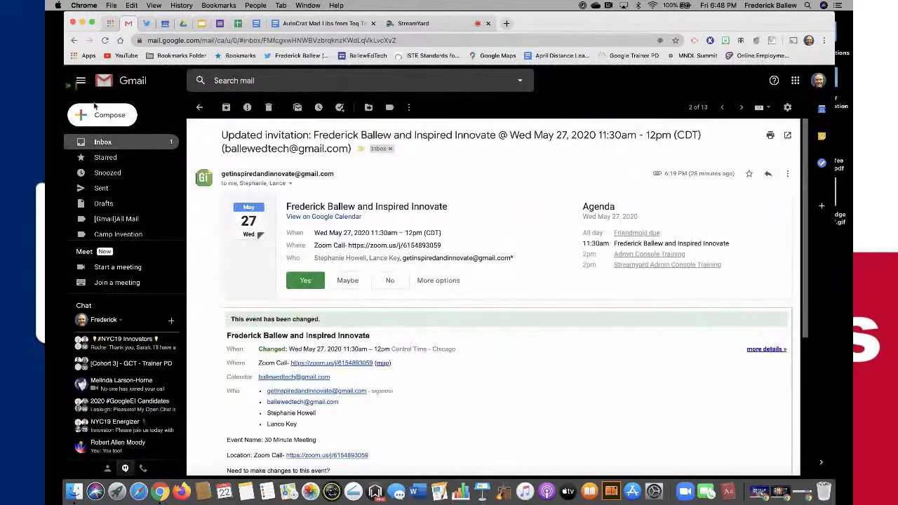
{"action": "left_click", "coordinate": [99, 141]}
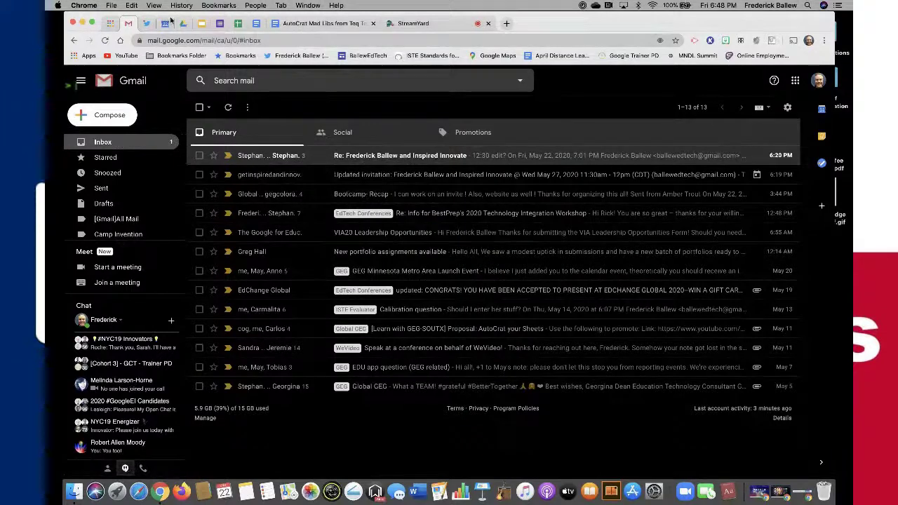
Preview the last merged PDF in the GEG-SOUTX Drive folder, read through its story and close it.
{"action": "left_click", "coordinate": [183, 24]}
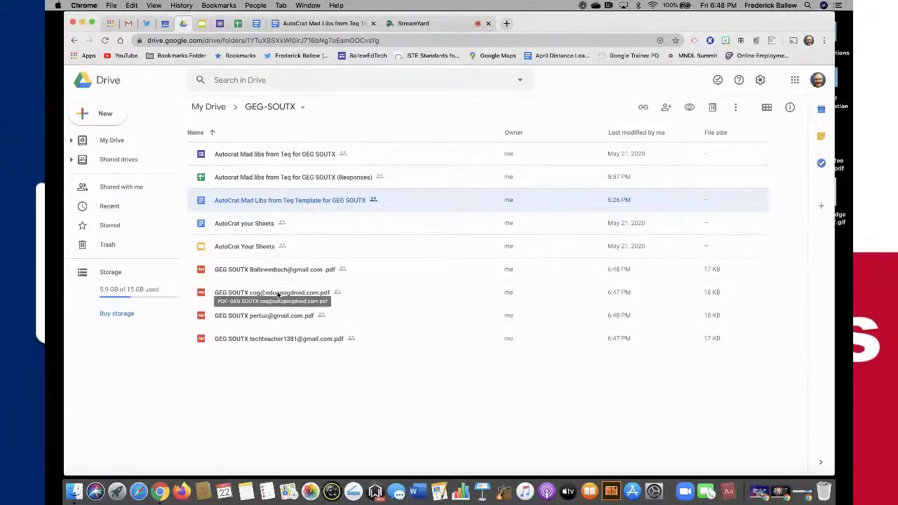
{"action": "left_click", "coordinate": [277, 341]}
{"action": "double_click", "coordinate": [277, 339]}
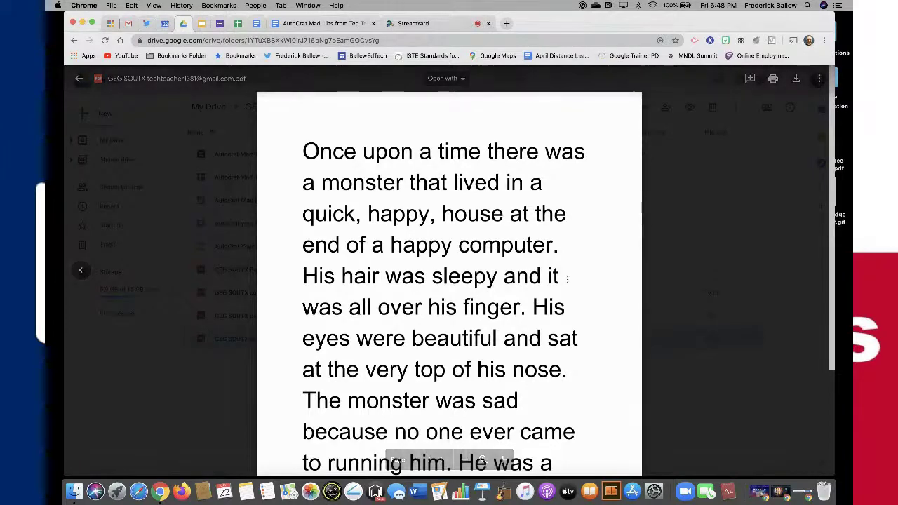
{"action": "scroll", "coordinate": [568, 280], "scroll_direction": "down", "scroll_amount": 1}
{"action": "scroll", "coordinate": [568, 279], "scroll_direction": "down", "scroll_amount": 1}
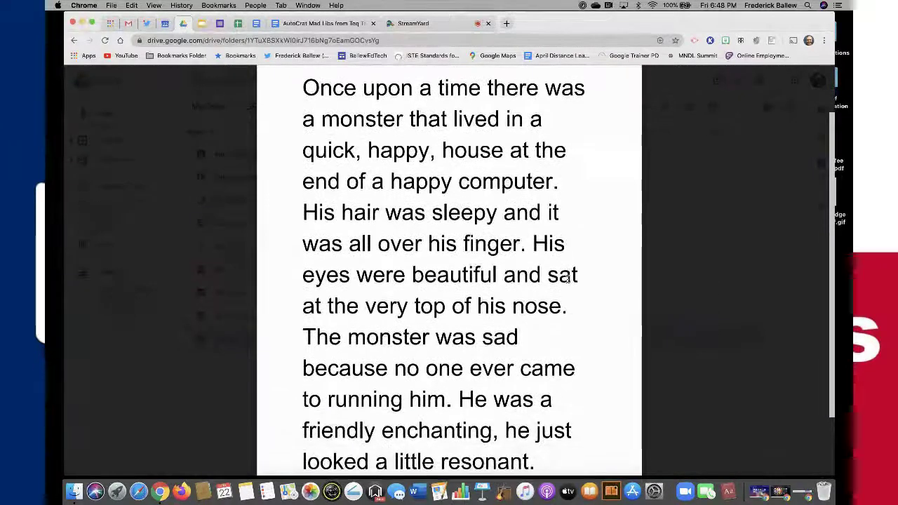
{"action": "scroll", "coordinate": [568, 280], "scroll_direction": "down", "scroll_amount": 1}
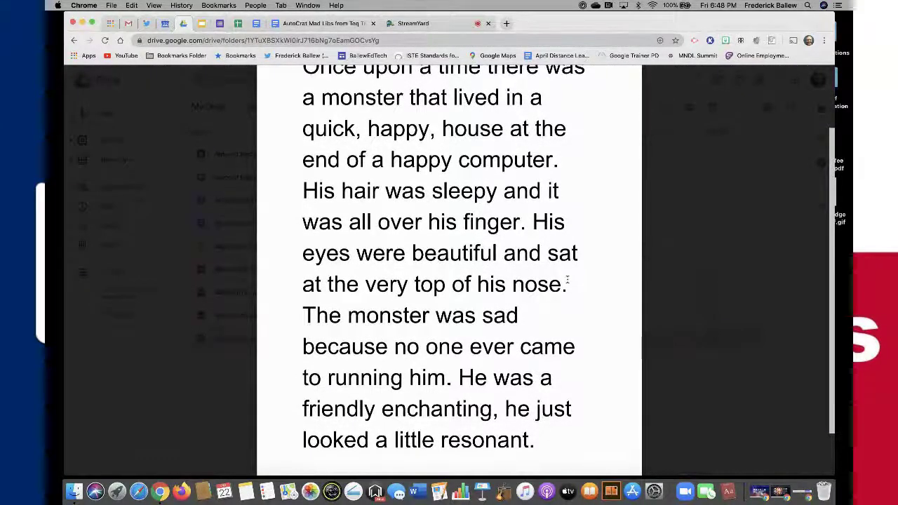
{"action": "scroll", "coordinate": [569, 279], "scroll_direction": "down", "scroll_amount": 1}
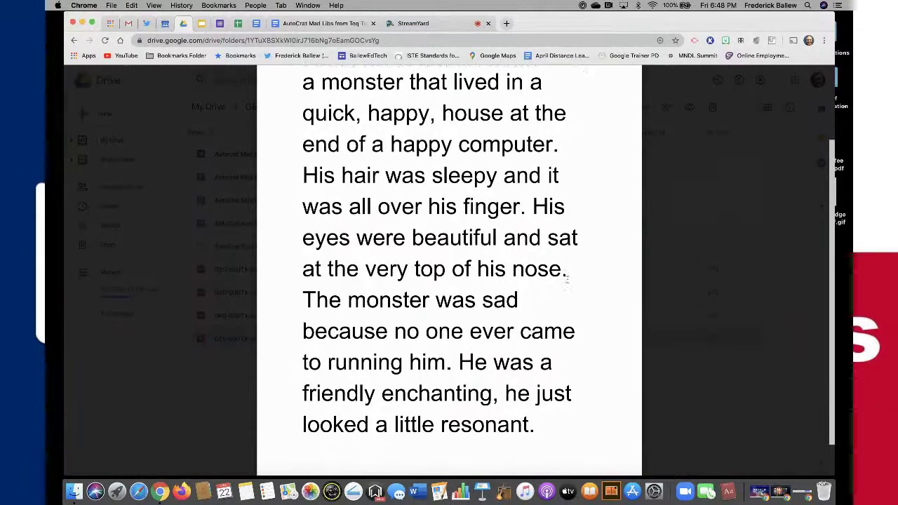
{"action": "scroll", "coordinate": [568, 279], "scroll_direction": "down", "scroll_amount": 1}
{"action": "scroll", "coordinate": [568, 280], "scroll_direction": "down", "scroll_amount": 1}
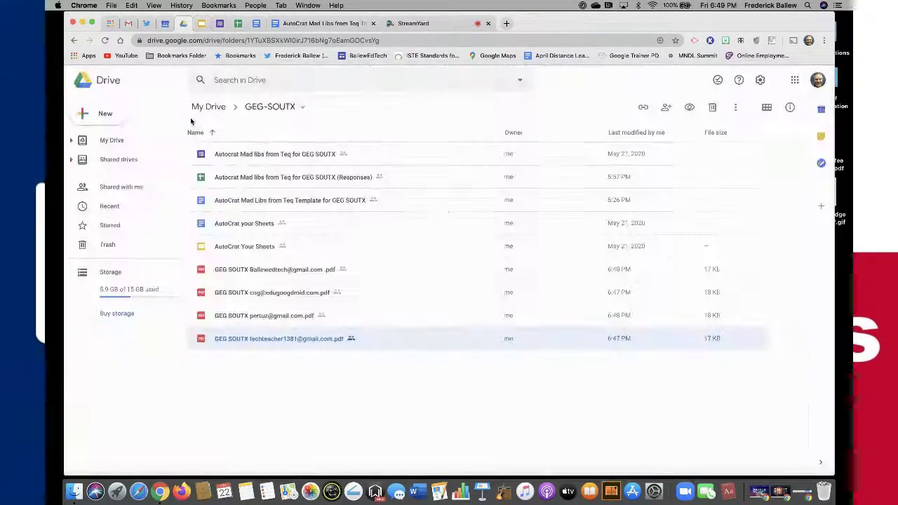
{"action": "left_click", "coordinate": [189, 118]}
Preview the first merged PDF in the folder, read through its story and close it.
{"action": "double_click", "coordinate": [279, 273]}
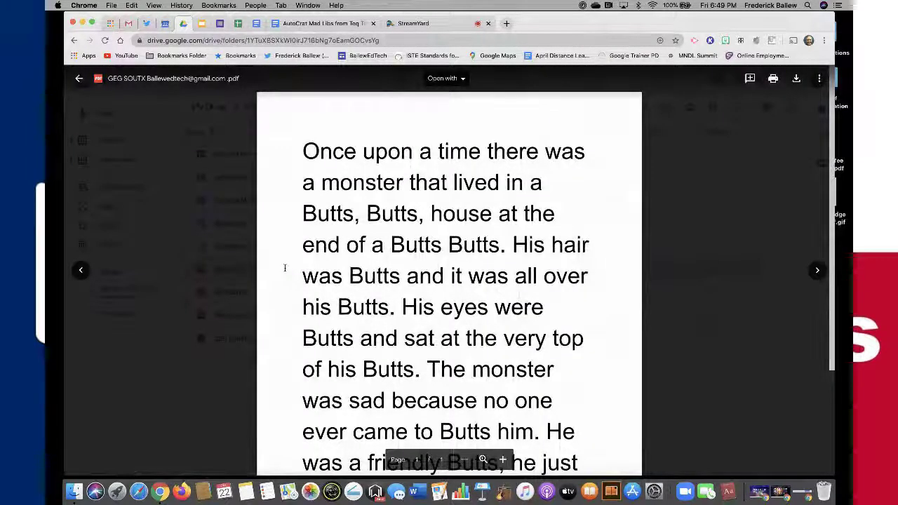
{"action": "scroll", "coordinate": [284, 267], "scroll_direction": "down", "scroll_amount": 5}
{"action": "scroll", "coordinate": [285, 290], "scroll_direction": "up", "scroll_amount": 4}
{"action": "scroll", "coordinate": [285, 290], "scroll_direction": "up", "scroll_amount": 1}
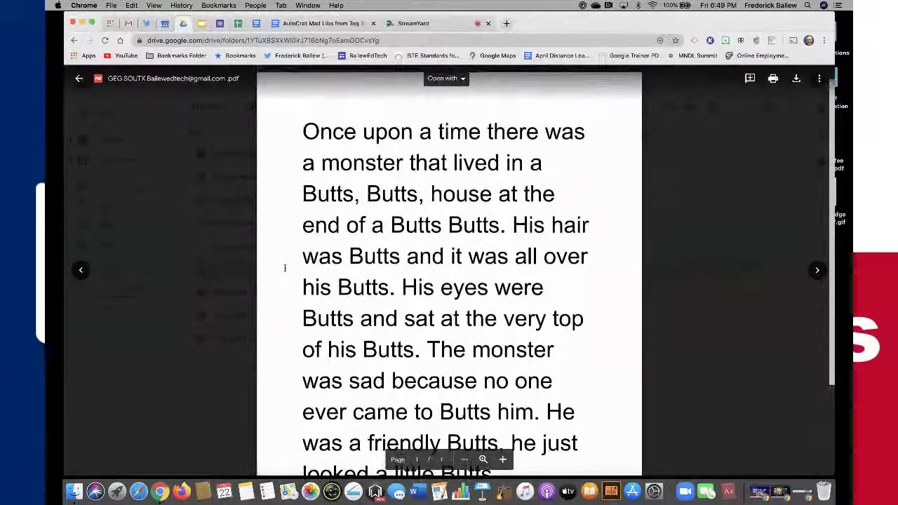
{"action": "left_click", "coordinate": [214, 282]}
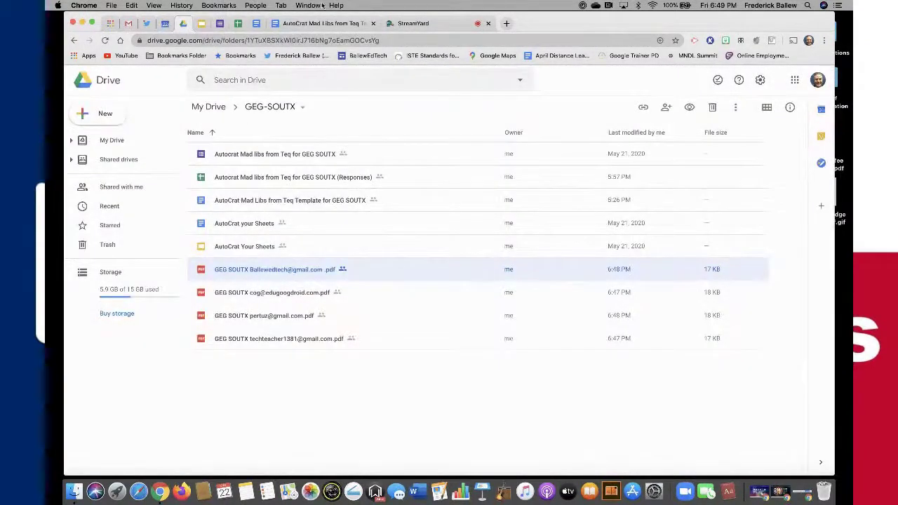
Switch to the Gmail inbox and reload it to check for the sharing email.
{"action": "left_click", "coordinate": [128, 24]}
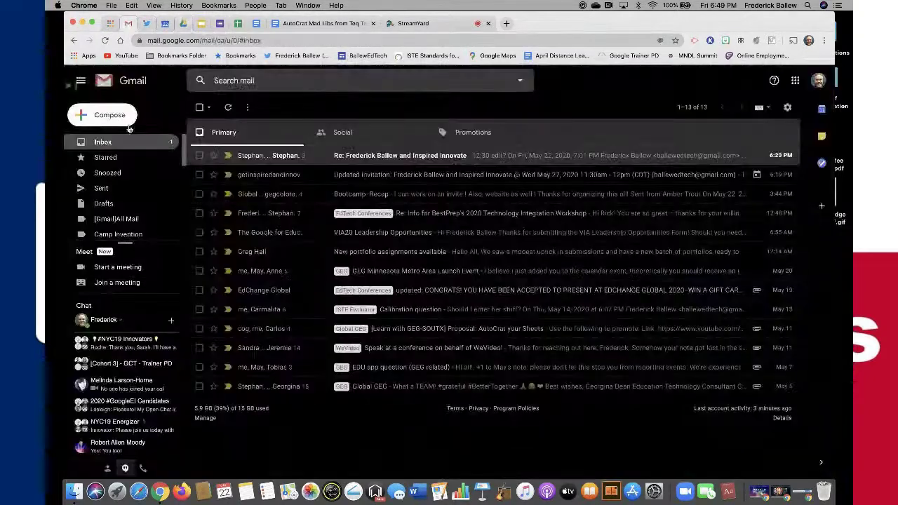
{"action": "left_click", "coordinate": [103, 40]}
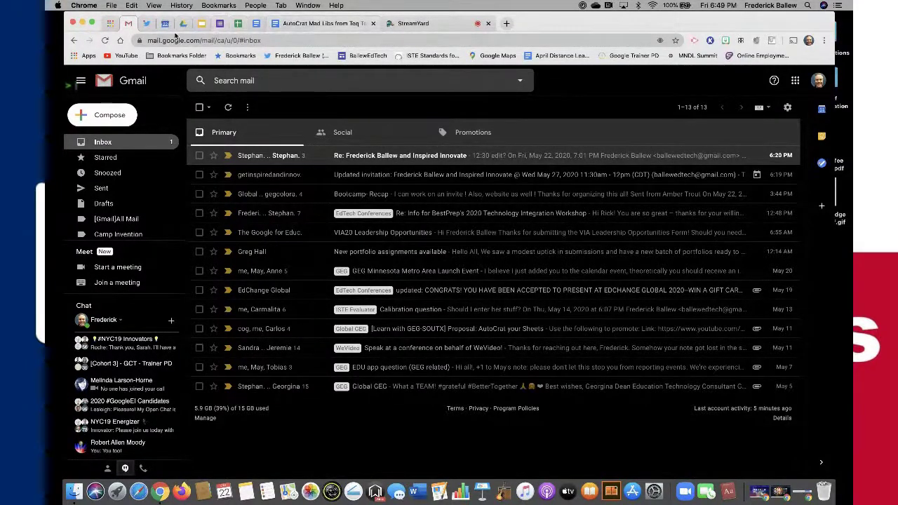
Show the "Pro tips" slide of the presentation again and switch to the StreamYard studio.
{"action": "left_click", "coordinate": [201, 24]}
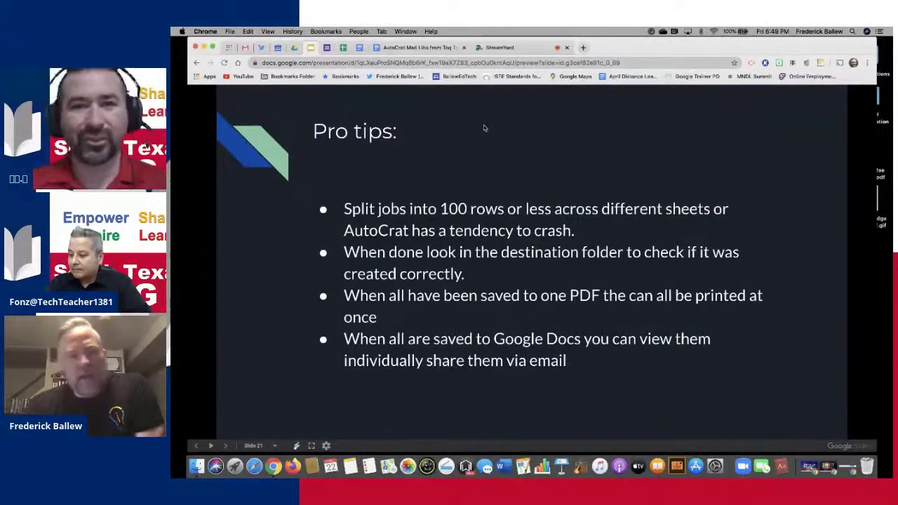
{"action": "left_click", "coordinate": [499, 47]}
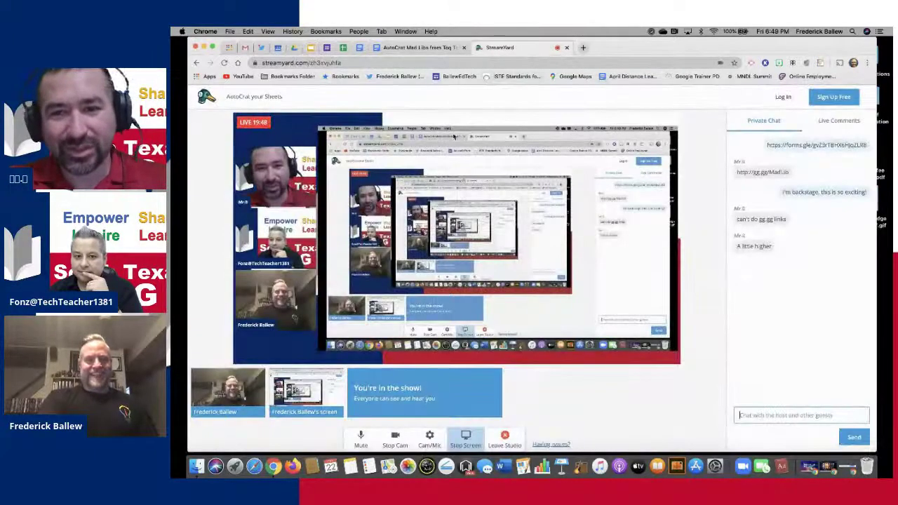